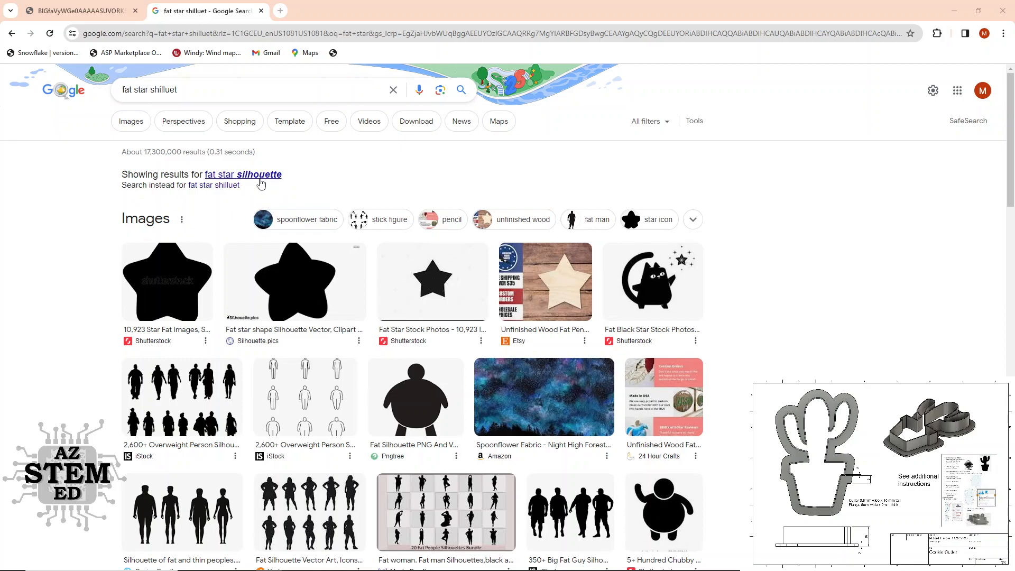
- Open the Silhouette.pics fat star image from the search results in its own tab and copy the image
{"action": "left_click", "coordinate": [308, 276]}
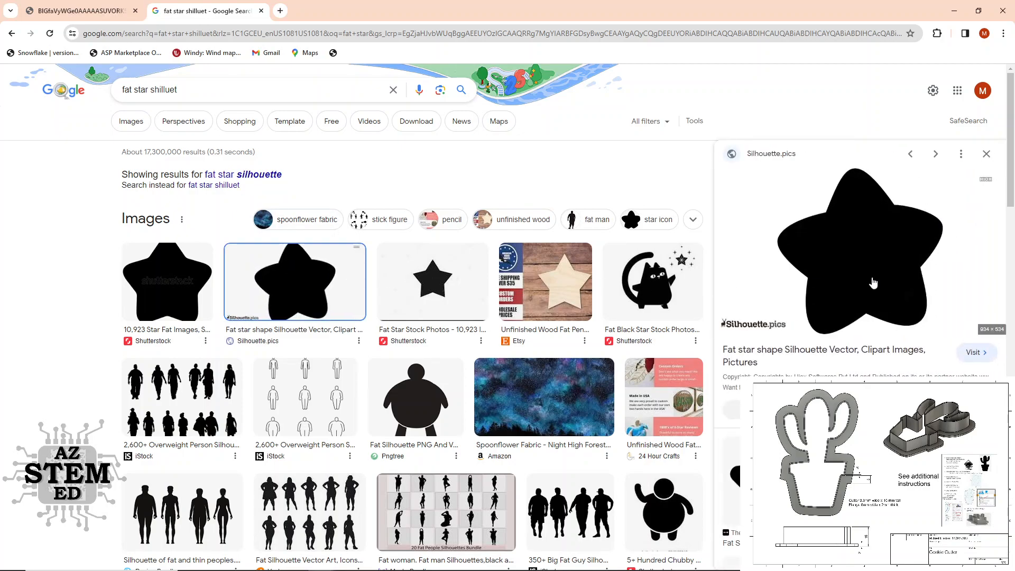
{"action": "right_click", "coordinate": [830, 253]}
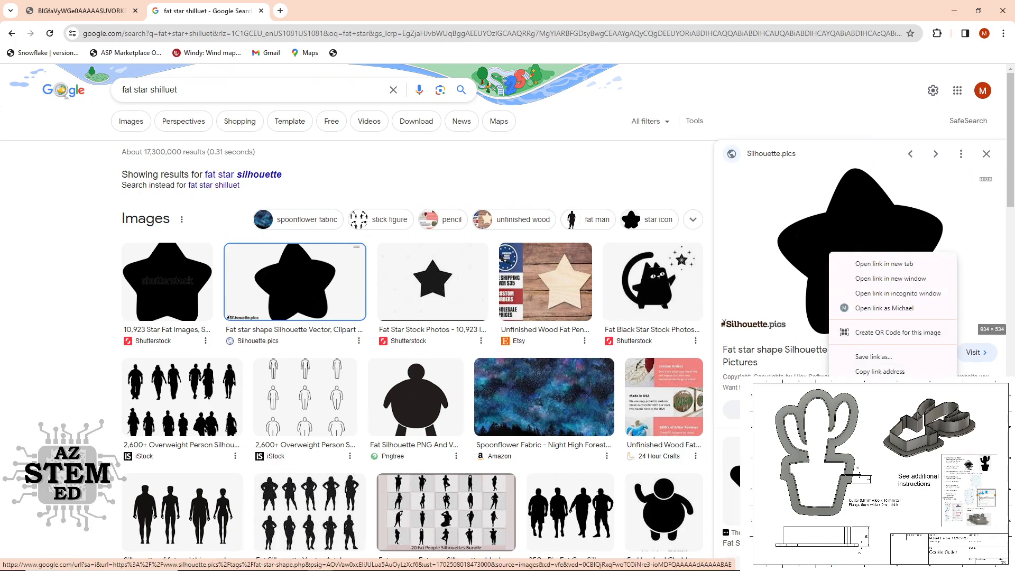
{"action": "left_click", "coordinate": [883, 263]}
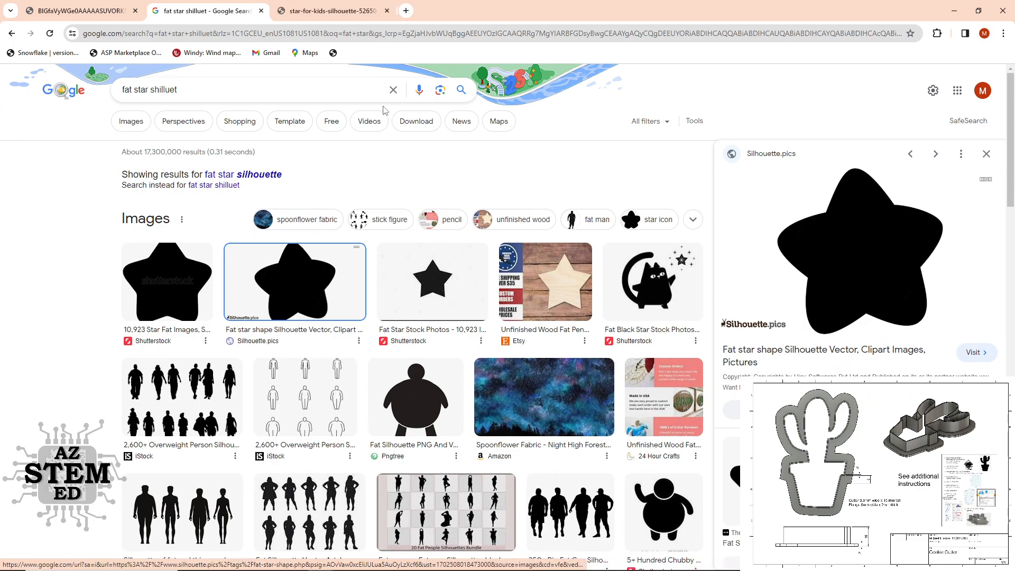
{"action": "left_click", "coordinate": [321, 9]}
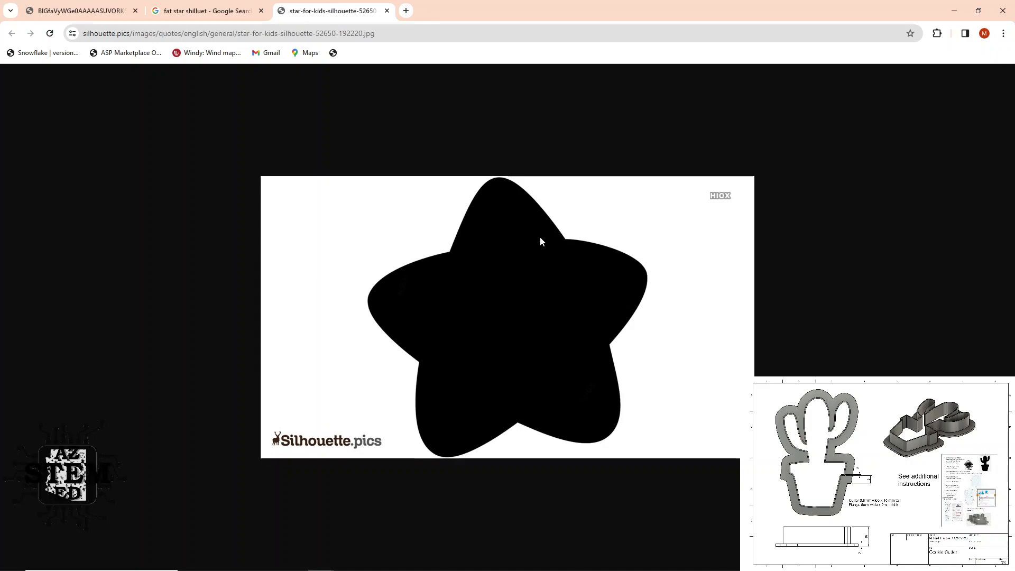
{"action": "right_click", "coordinate": [538, 260]}
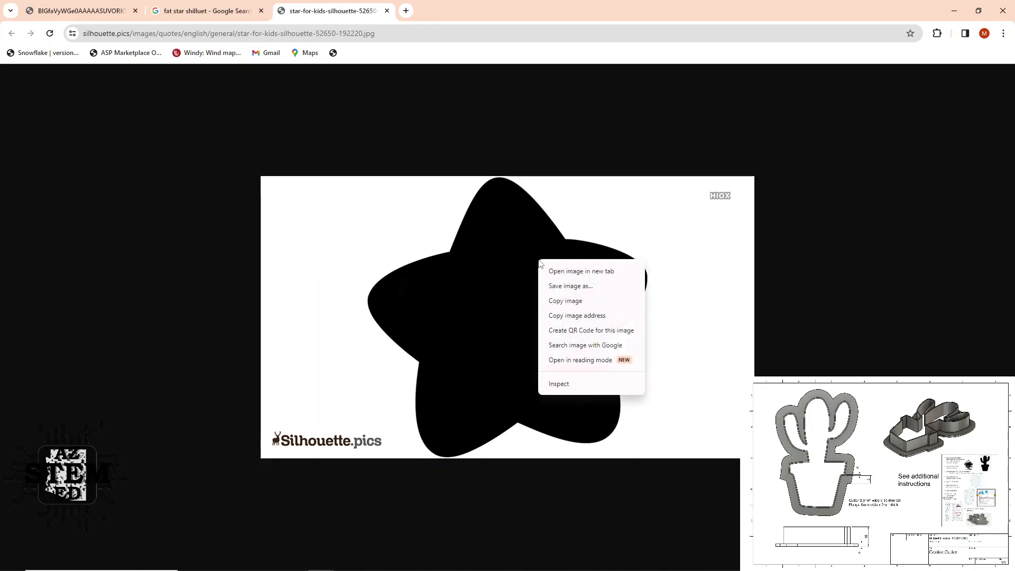
{"action": "left_click", "coordinate": [596, 304]}
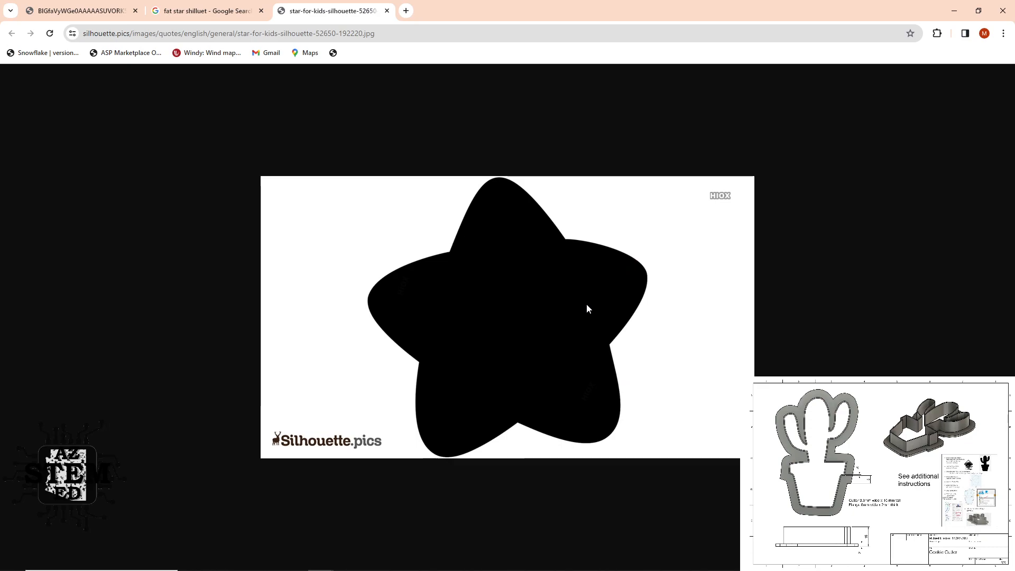
- Switch to Inkscape, paste the copied star image, and position it over the page
{"action": "key", "text": "alt+Tab"}
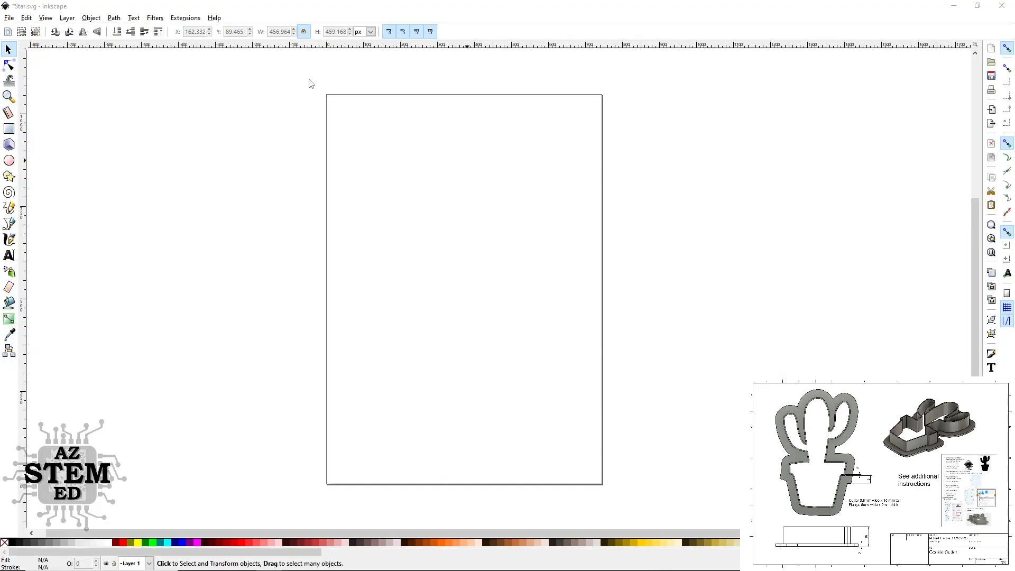
{"action": "right_click", "coordinate": [404, 188]}
{"action": "left_click", "coordinate": [459, 241]}
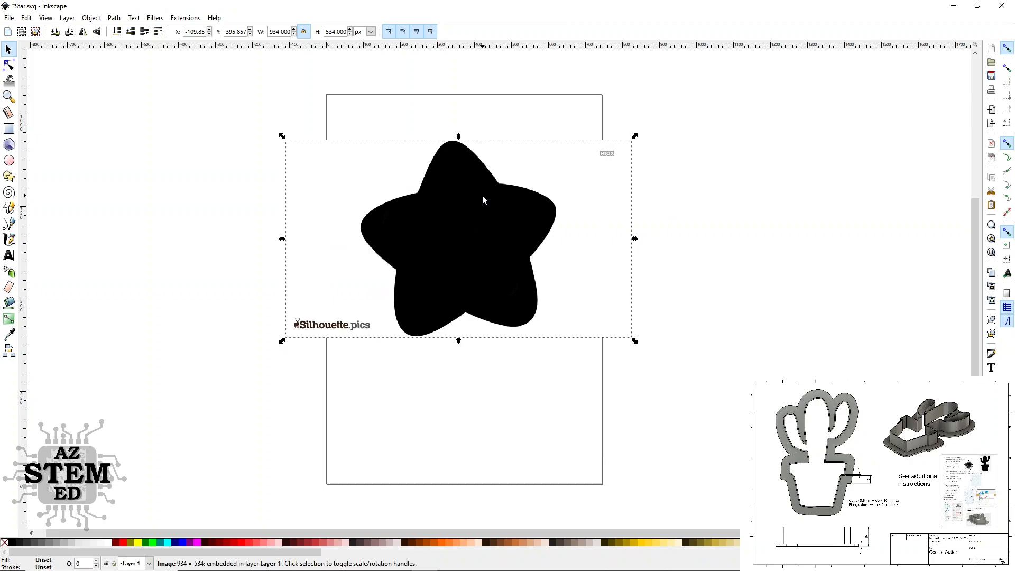
{"action": "left_click_drag", "start_coordinate": [477, 211], "coordinate": [482, 229]}
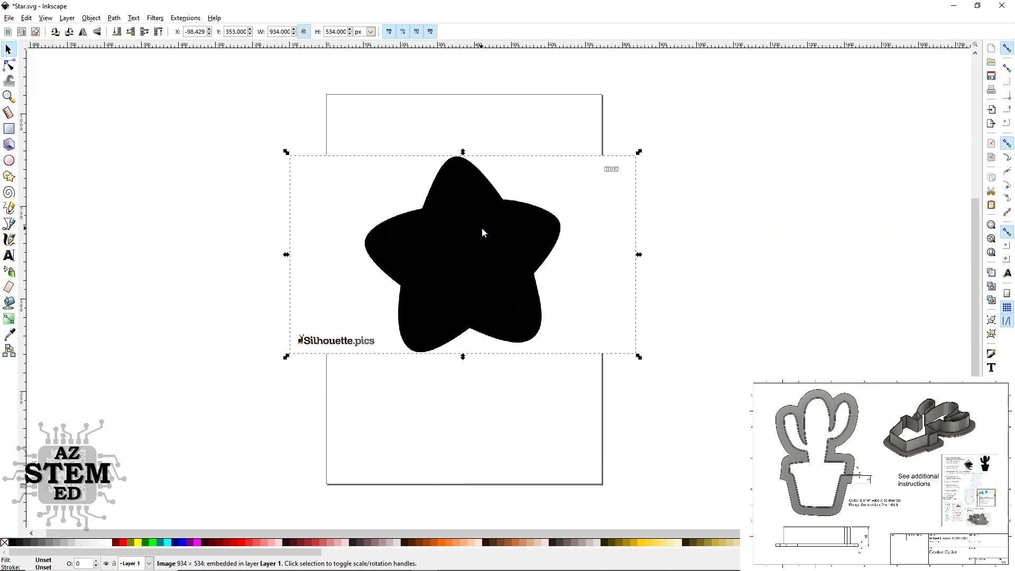
- Trace the star bitmap into a path using Brightness cutoff with a threshold of 0.410 and Live Preview enabled
{"action": "scroll", "coordinate": [427, 203], "scroll_direction": "up", "scroll_amount": 10, "text": "ctrl"}
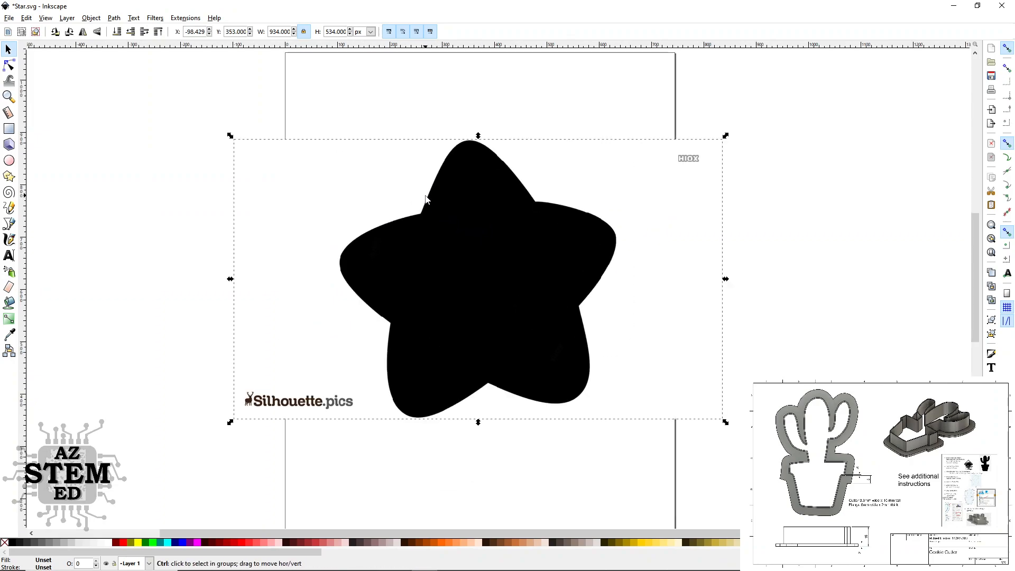
{"action": "scroll", "coordinate": [466, 193], "scroll_direction": "up", "scroll_amount": 3, "text": "ctrl"}
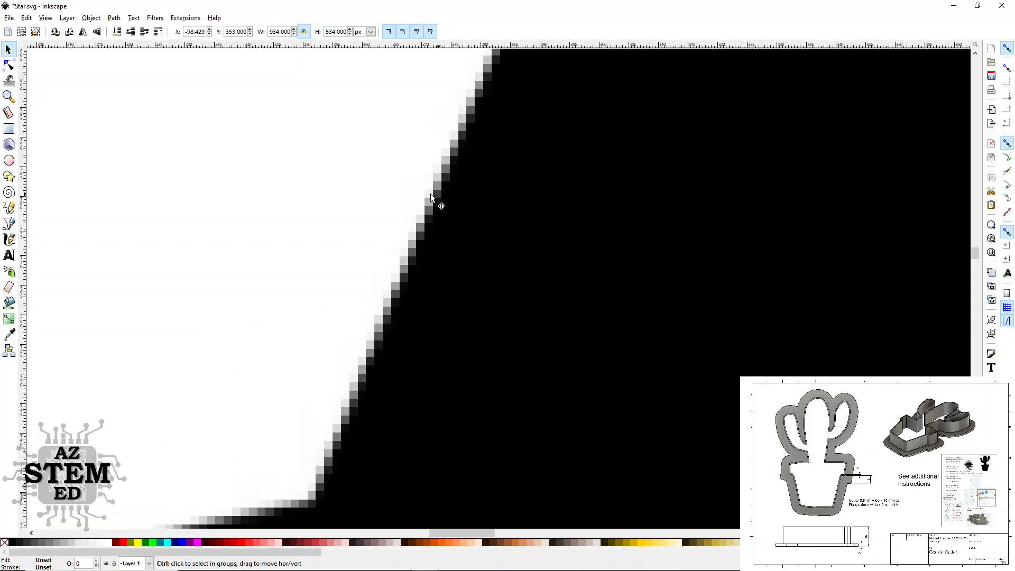
{"action": "scroll", "coordinate": [413, 226], "scroll_direction": "down", "scroll_amount": 10, "text": "ctrl"}
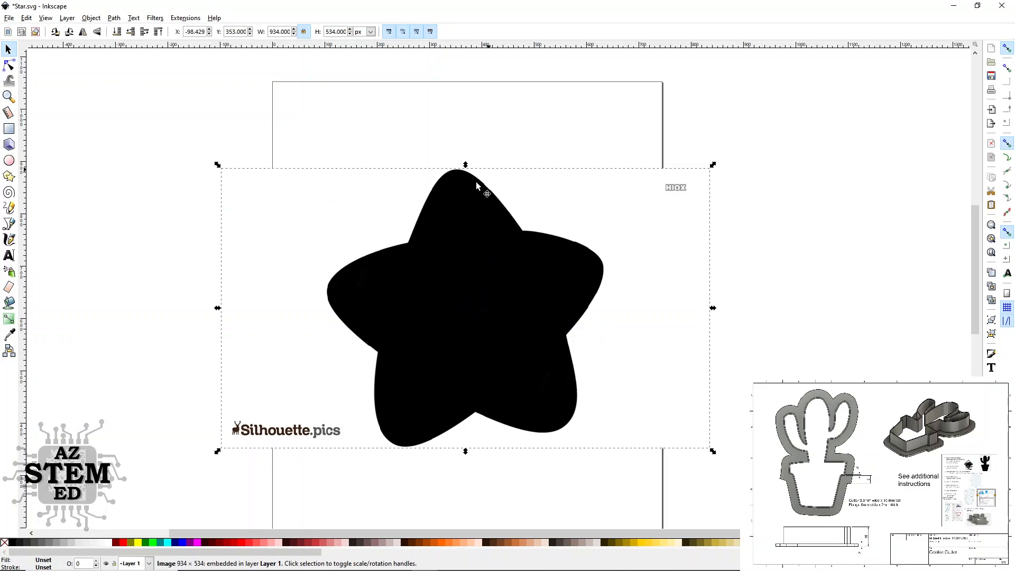
{"action": "left_click", "coordinate": [114, 18]}
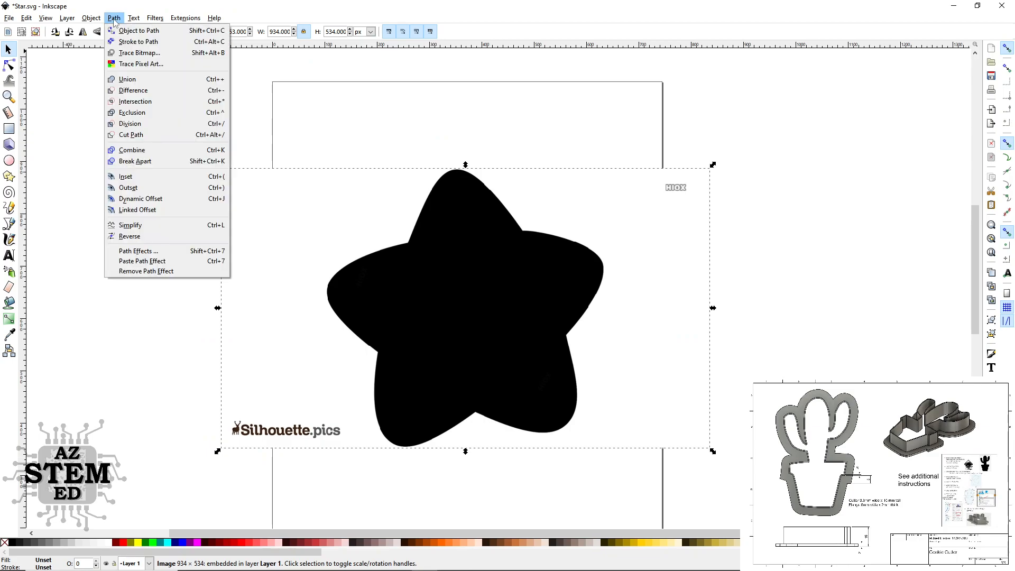
{"action": "left_click", "coordinate": [170, 54]}
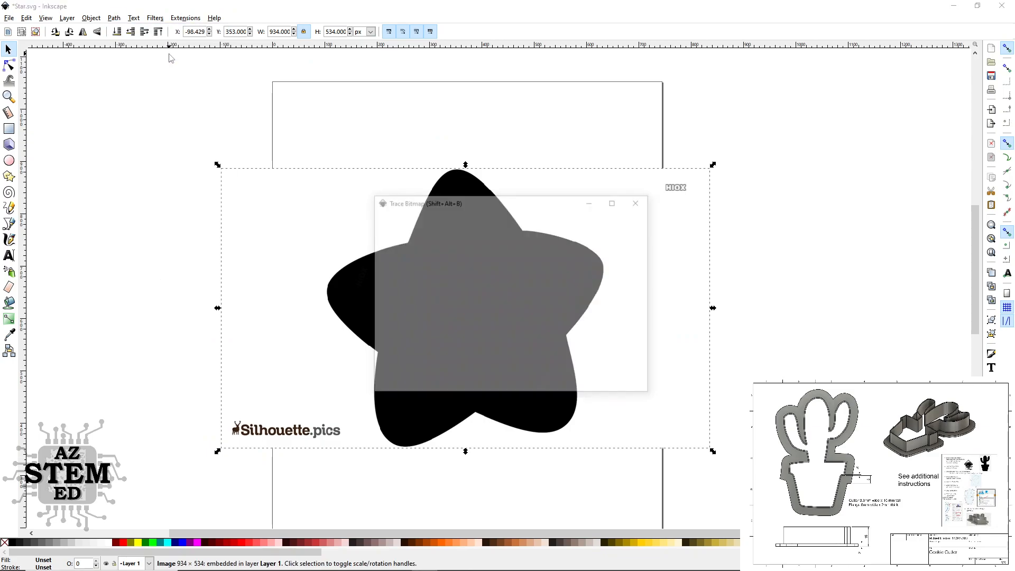
{"action": "left_click", "coordinate": [549, 366]}
{"action": "left_click", "coordinate": [549, 367]}
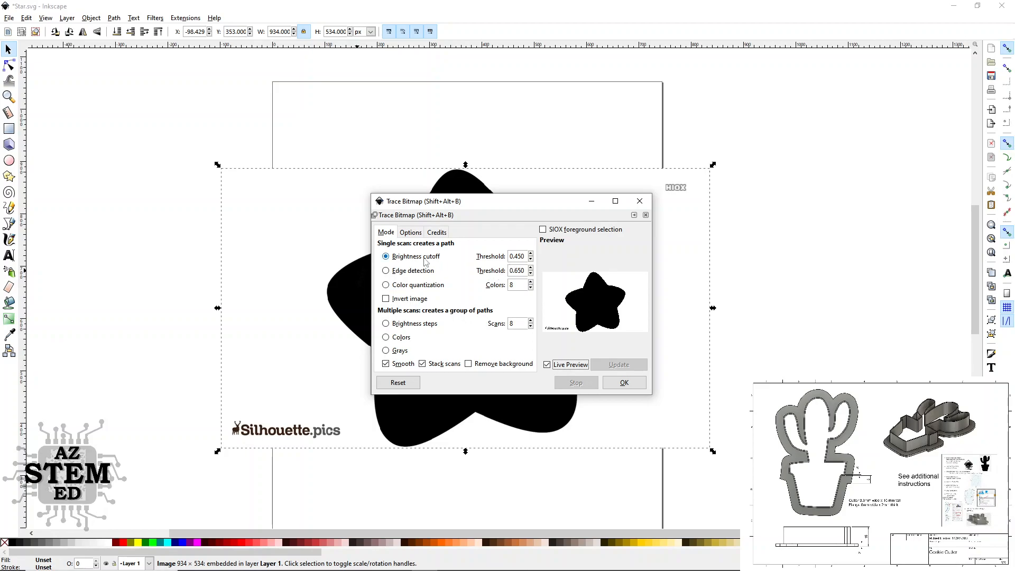
{"action": "left_click", "coordinate": [530, 254]}
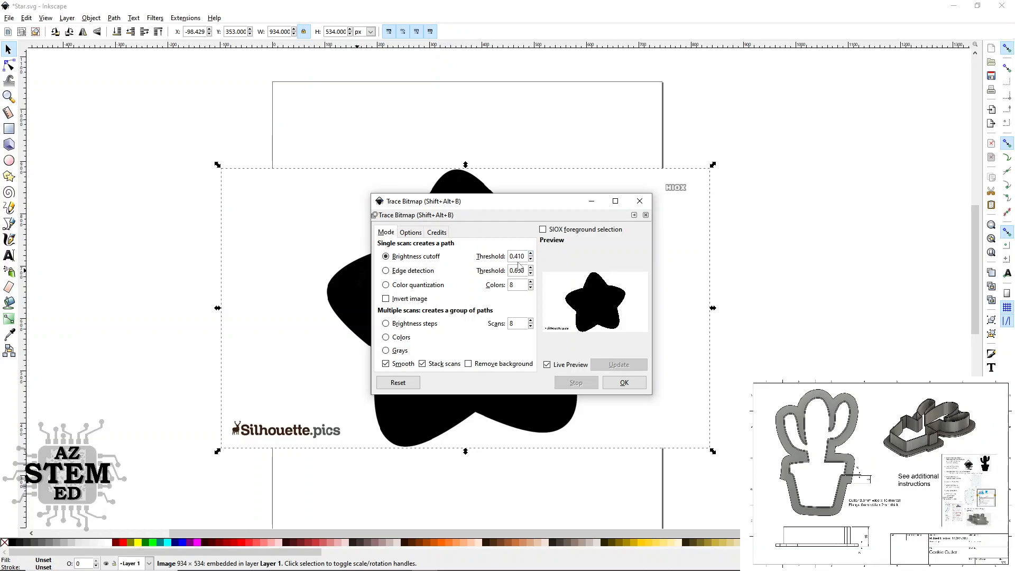
{"action": "left_click", "coordinate": [620, 385]}
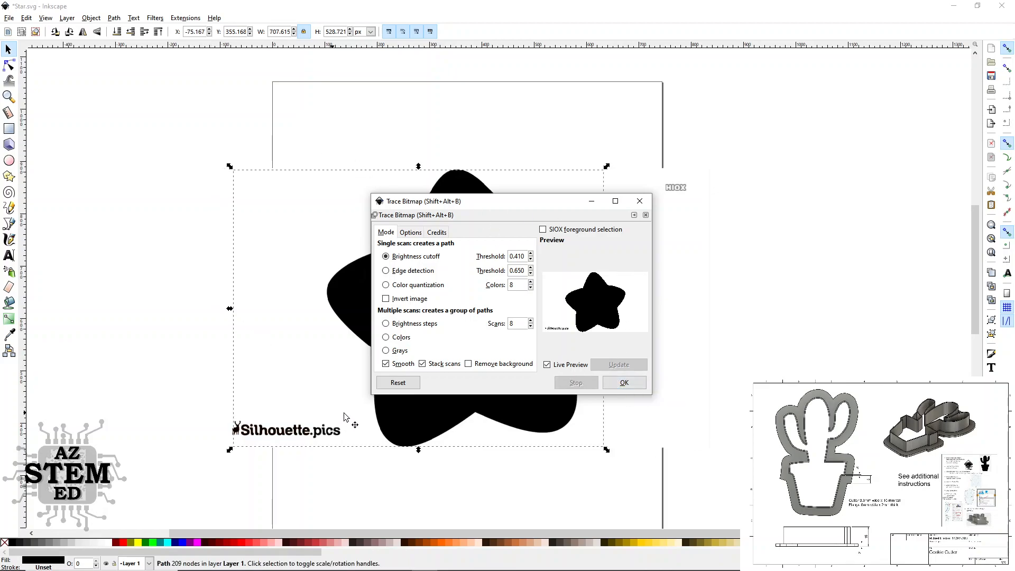
{"action": "left_click_drag", "start_coordinate": [493, 200], "coordinate": [690, 179]}
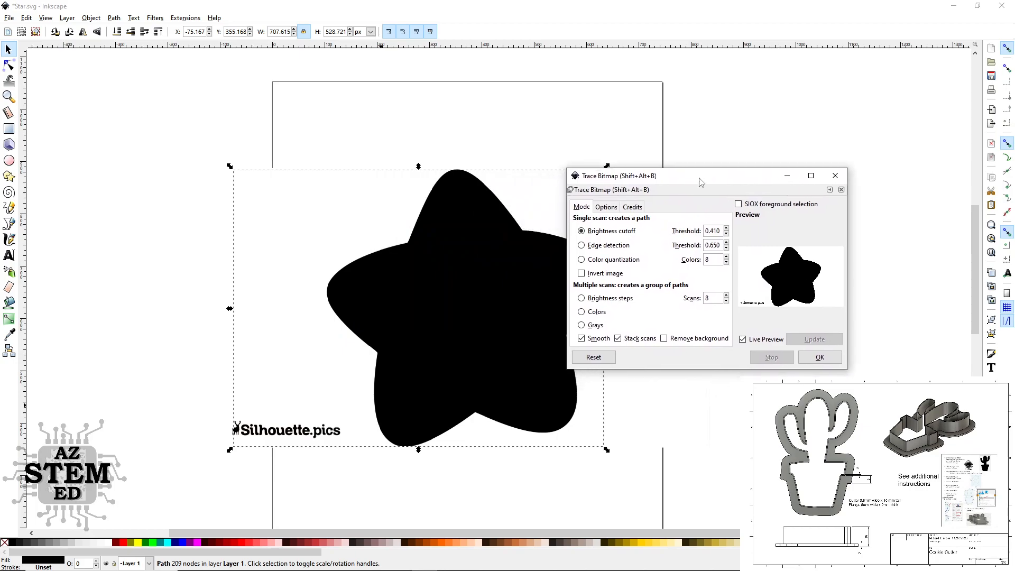
{"action": "left_click", "coordinate": [835, 176]}
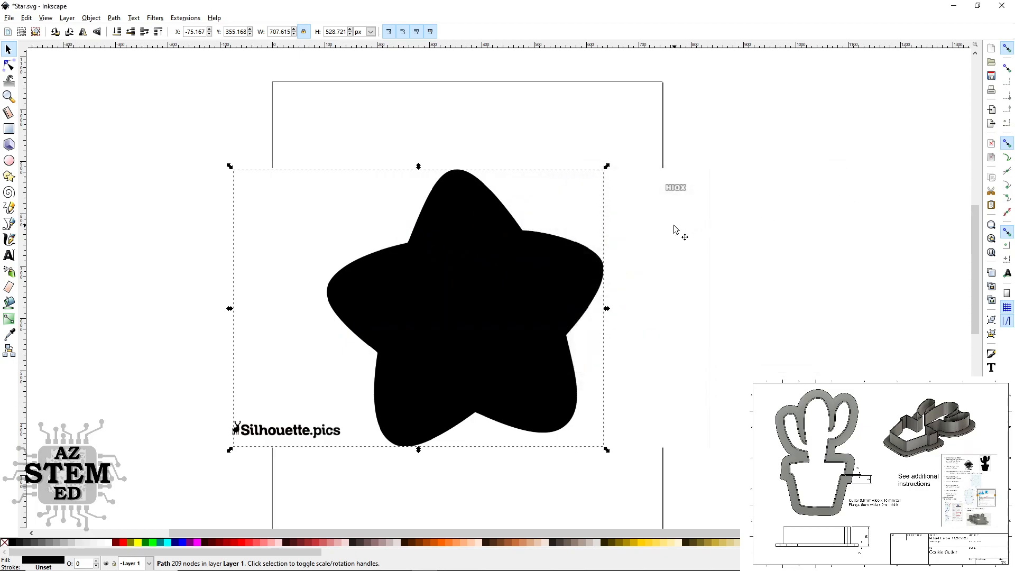
- Pull the original bitmap and the traced star apart to compare their edges up close, and delete the original bitmap
{"action": "mouse_move", "coordinate": [455, 262]}
{"action": "left_mouse_down"}
{"action": "mouse_move", "coordinate": [503, 323]}
{"action": "mouse_move", "coordinate": [481, 358]}
{"action": "left_mouse_up"}
{"action": "left_click_drag", "start_coordinate": [502, 255], "coordinate": [505, 155]}
{"action": "left_click_drag", "start_coordinate": [501, 199], "coordinate": [378, 180]}
{"action": "scroll", "coordinate": [462, 283], "scroll_direction": "up", "scroll_amount": 4, "text": "ctrl"}
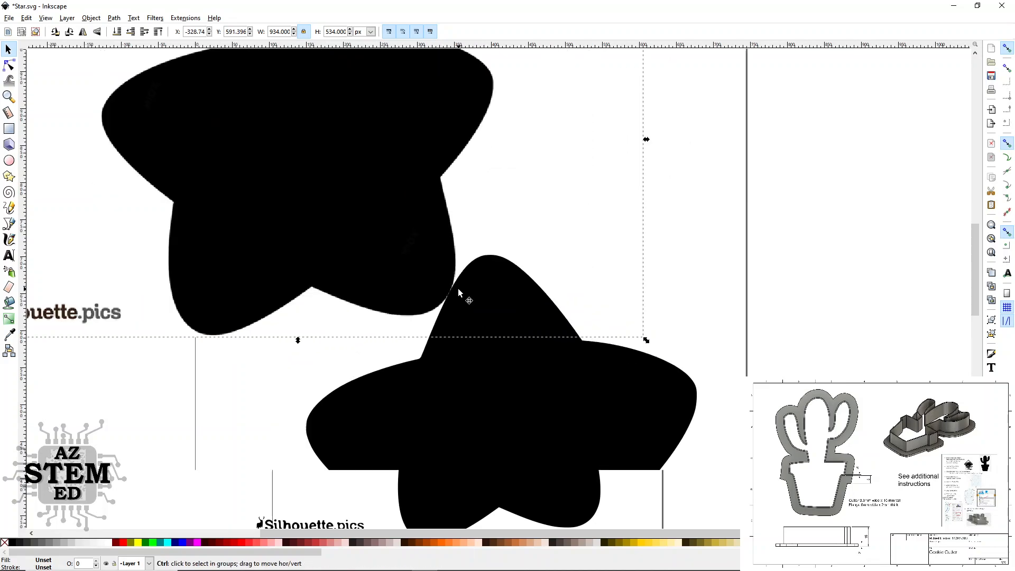
{"action": "scroll", "coordinate": [453, 285], "scroll_direction": "up", "scroll_amount": 3, "text": "ctrl"}
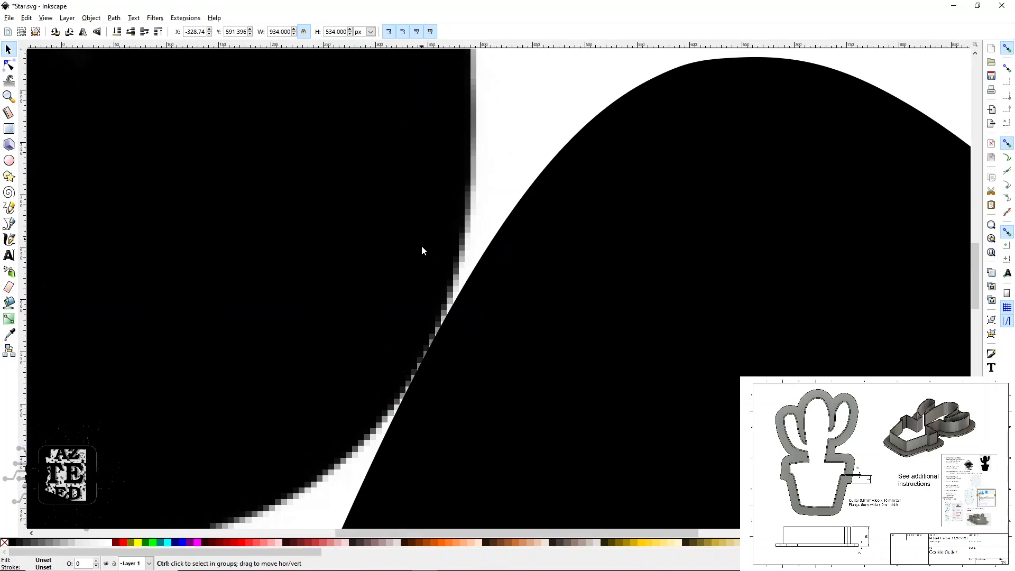
{"action": "scroll", "coordinate": [421, 241], "scroll_direction": "down", "scroll_amount": 8, "text": "ctrl"}
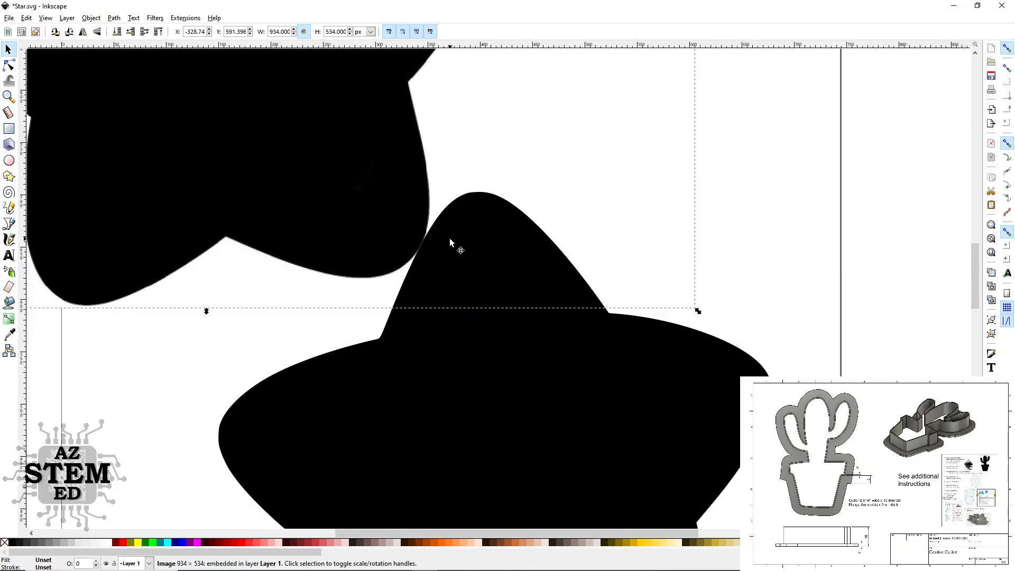
{"action": "scroll", "coordinate": [428, 236], "scroll_direction": "down", "scroll_amount": 5, "text": "ctrl"}
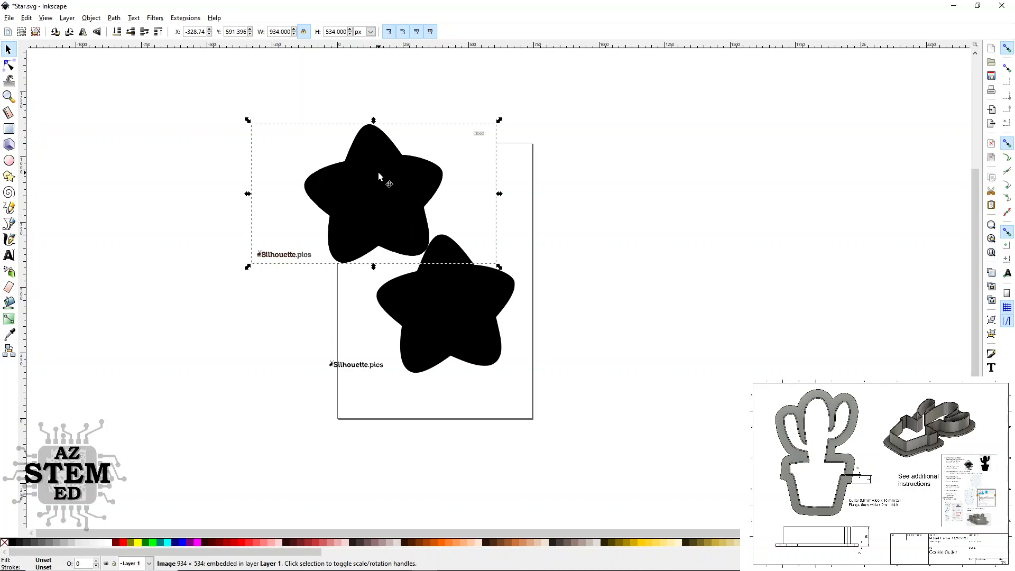
{"action": "key", "text": "Delete"}
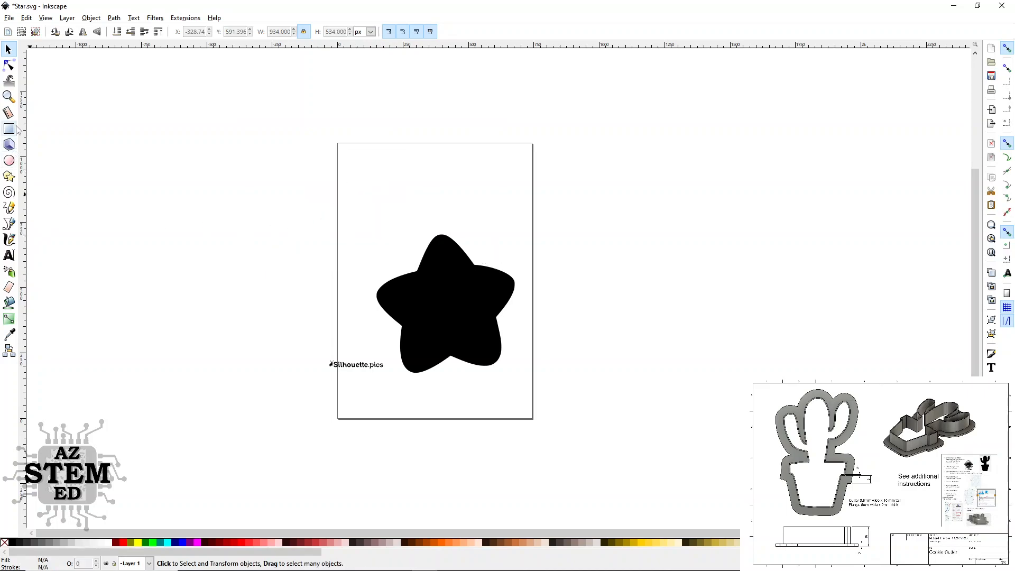
- Erase the Silhouette.pics watermark text beside the traced star with the Eraser tool
{"action": "left_click", "coordinate": [9, 287]}
{"action": "mouse_move", "coordinate": [340, 369]}
{"action": "left_mouse_down"}
{"action": "mouse_move", "coordinate": [359, 368]}
{"action": "mouse_move", "coordinate": [329, 364]}
{"action": "mouse_move", "coordinate": [381, 368]}
{"action": "left_mouse_up"}
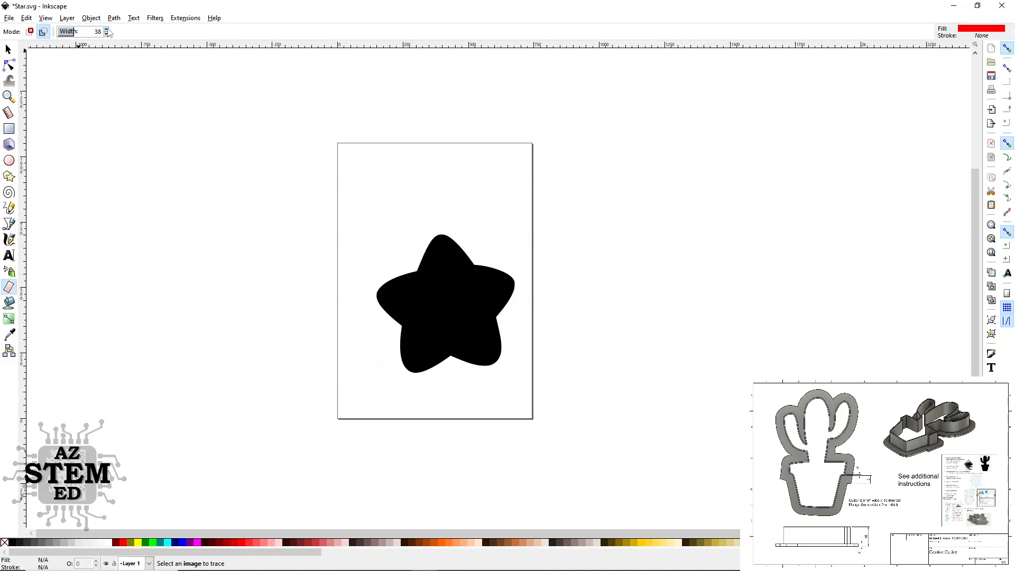
{"action": "left_click_drag", "start_coordinate": [365, 331], "coordinate": [376, 366]}
- Move the traced star to the middle of the page, box-selecting the area around it to check for leftovers
{"action": "key", "text": "s"}
{"action": "left_click", "coordinate": [435, 300]}
{"action": "left_click_drag", "start_coordinate": [463, 319], "coordinate": [444, 268]}
{"action": "left_click_drag", "start_coordinate": [197, 95], "coordinate": [623, 420]}
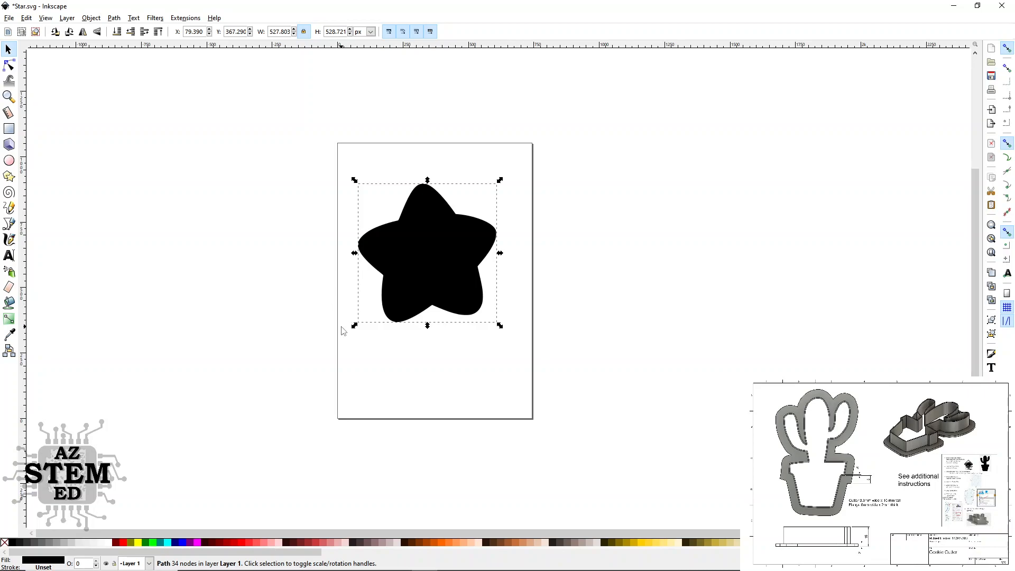
{"action": "left_click_drag", "start_coordinate": [412, 273], "coordinate": [418, 278]}
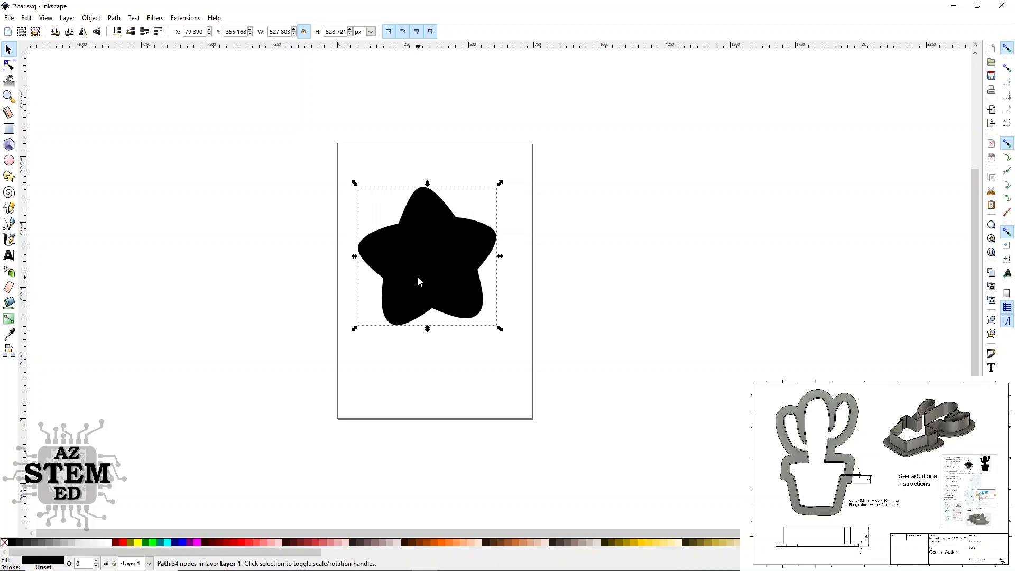
- Save the drawing as Star2 in Plain SVG format in the Downloads folder
{"action": "left_click", "coordinate": [10, 18]}
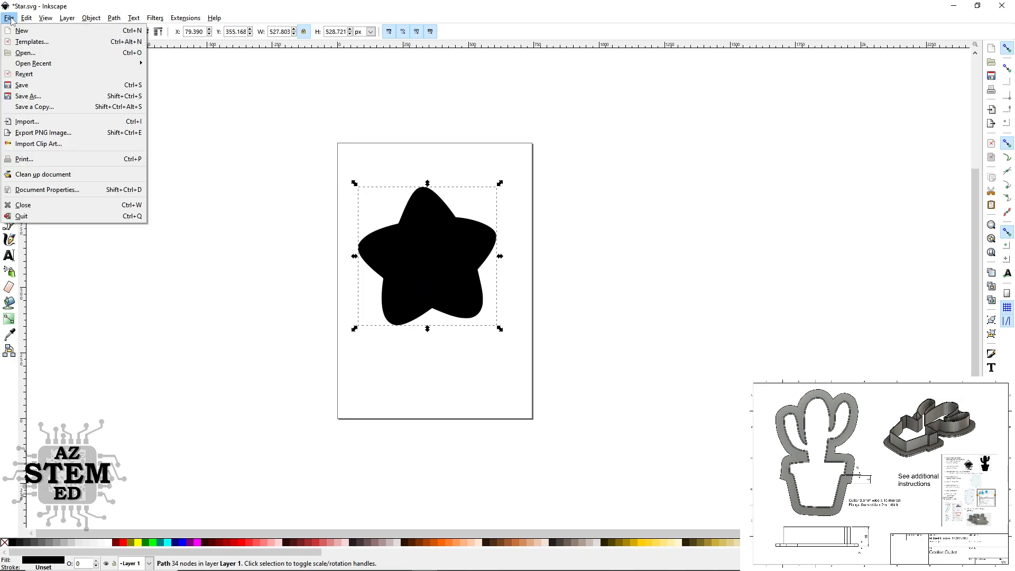
{"action": "left_click", "coordinate": [51, 99]}
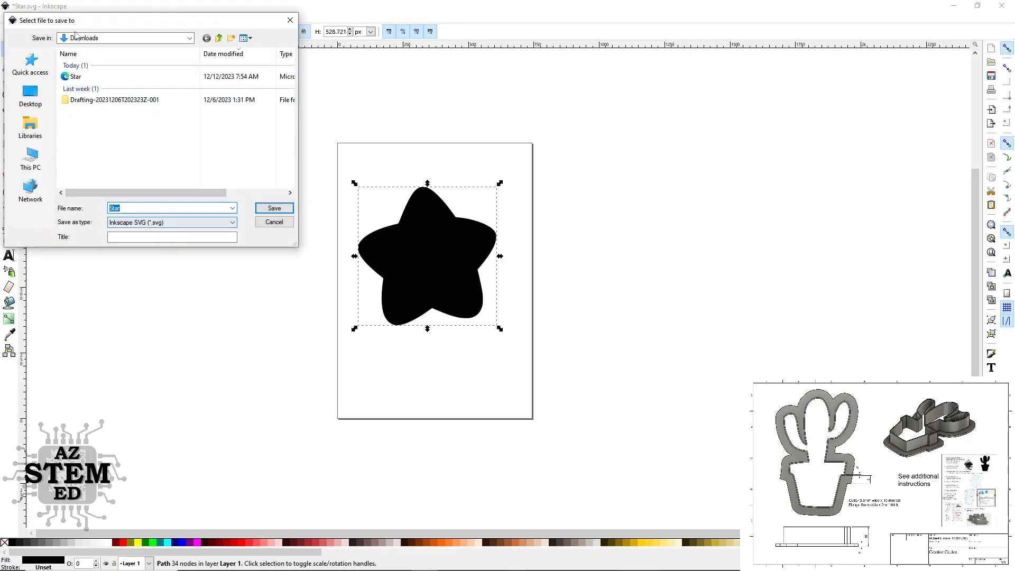
{"action": "left_click", "coordinate": [128, 208]}
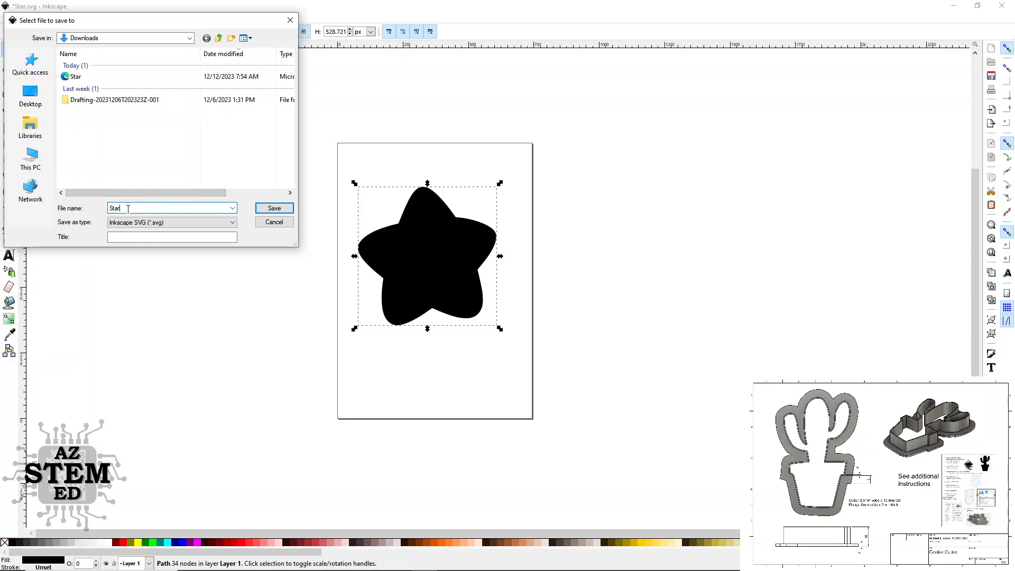
{"action": "left_click", "coordinate": [162, 222]}
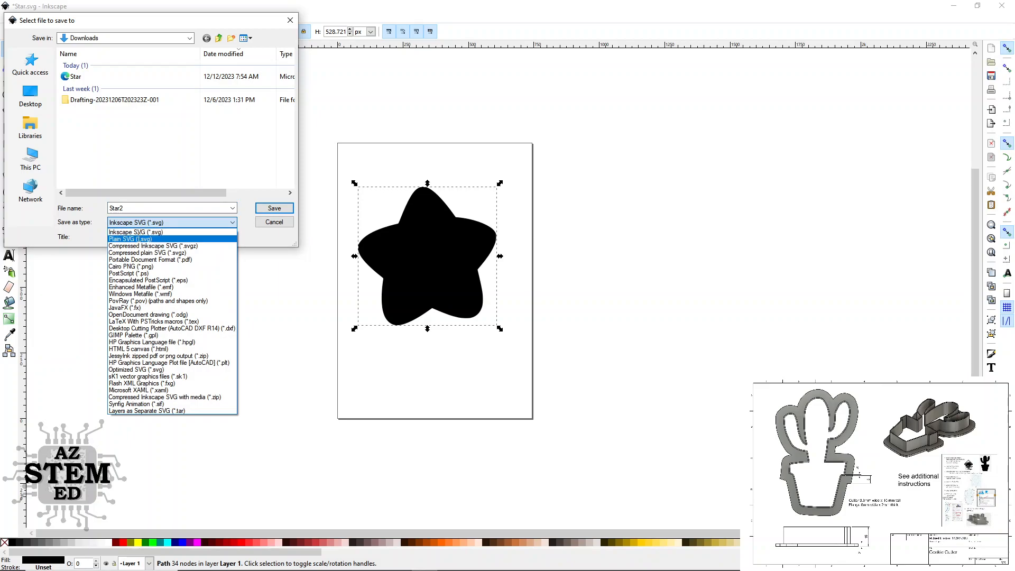
{"action": "left_click", "coordinate": [139, 239]}
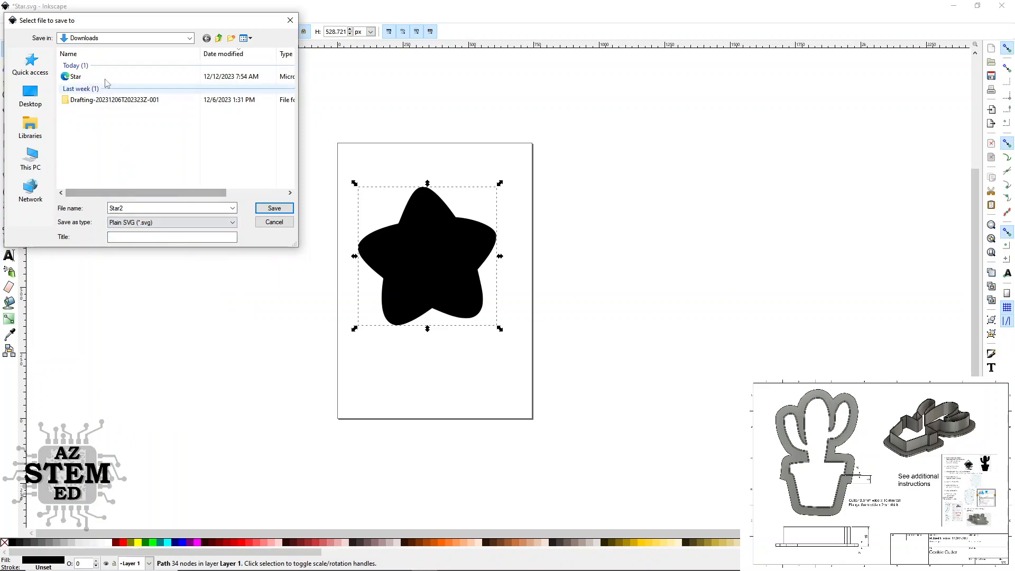
{"action": "left_click", "coordinate": [283, 212]}
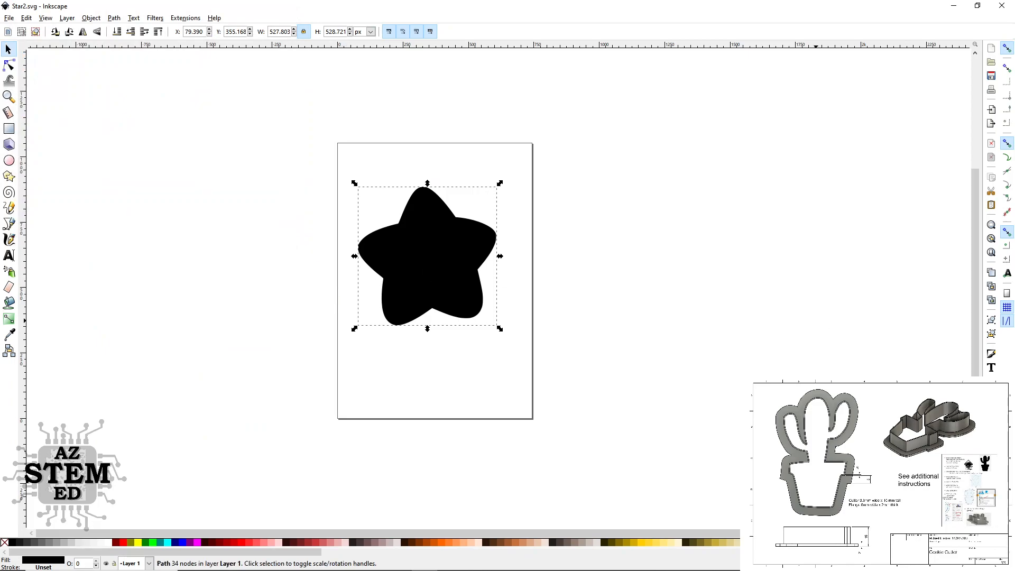
- Switch to Fusion 360 and start a new sketch on the horizontal XY plane
{"action": "key", "text": "alt+Tab"}
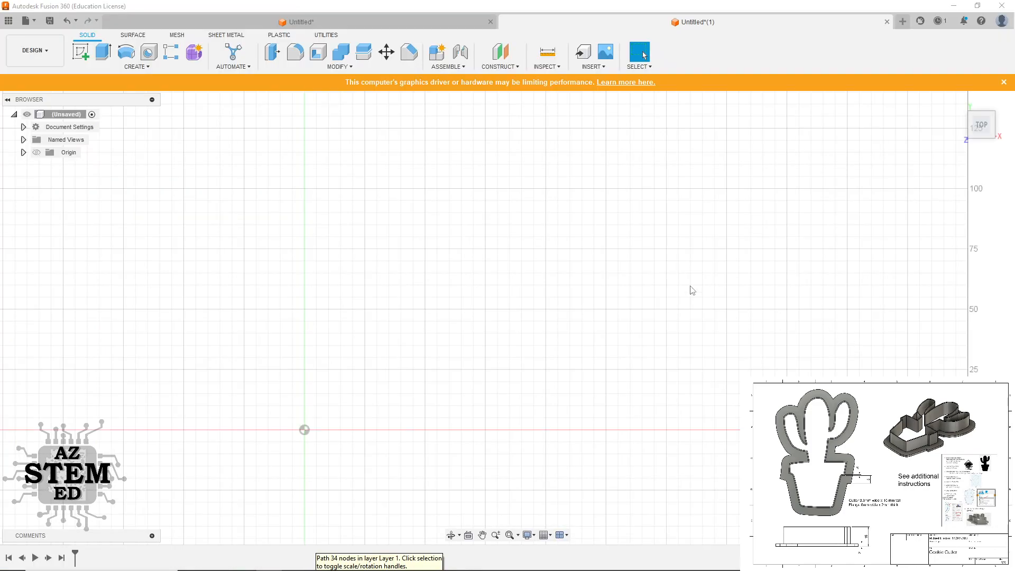
{"action": "left_click", "coordinate": [83, 54]}
{"action": "left_click", "coordinate": [333, 400]}
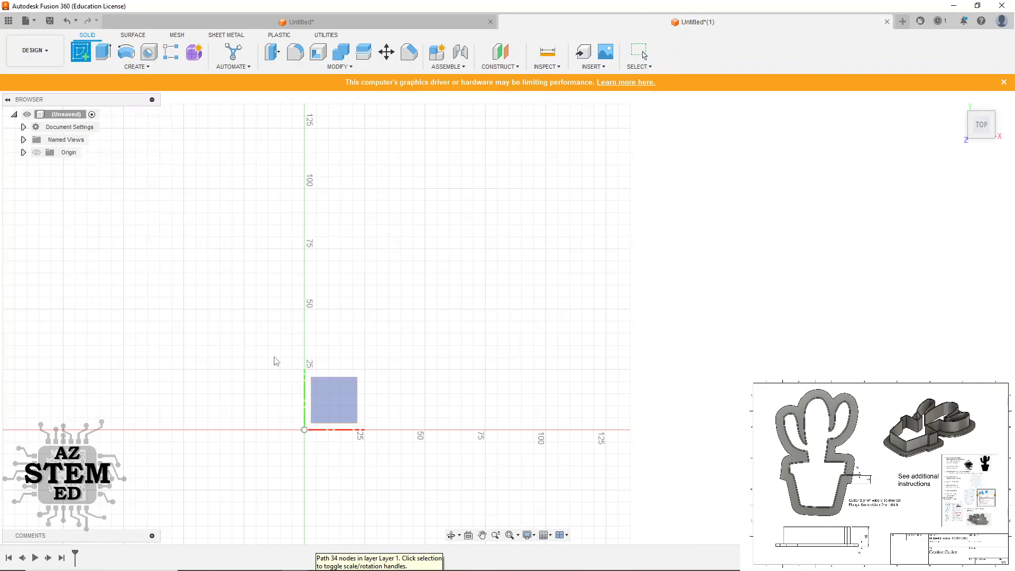
- Sketch a 90 mm by 90 mm rectangle on the horizontal plane with one corner at the origin
{"action": "left_click", "coordinate": [341, 404]}
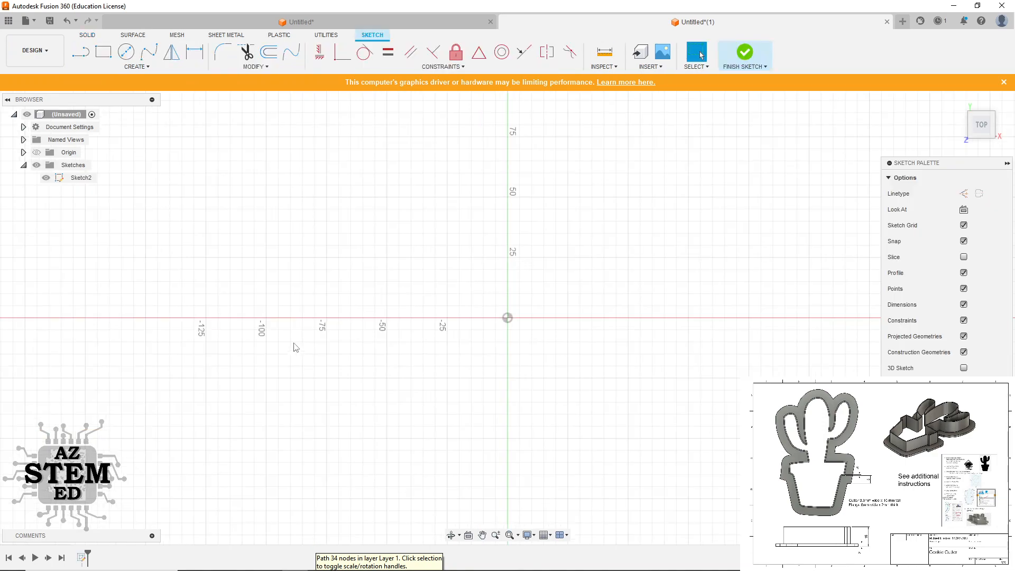
{"action": "scroll", "coordinate": [226, 355], "scroll_direction": "up", "scroll_amount": 2}
{"action": "scroll", "coordinate": [213, 354], "scroll_direction": "down", "scroll_amount": 7}
{"action": "scroll", "coordinate": [517, 241], "scroll_direction": "up", "scroll_amount": 2}
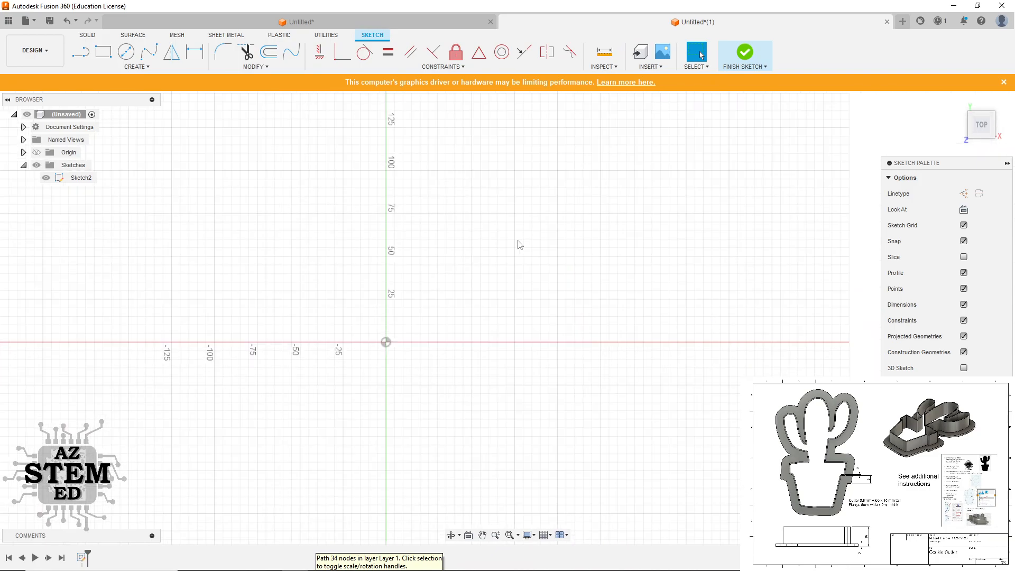
{"action": "scroll", "coordinate": [515, 250], "scroll_direction": "up", "scroll_amount": 1}
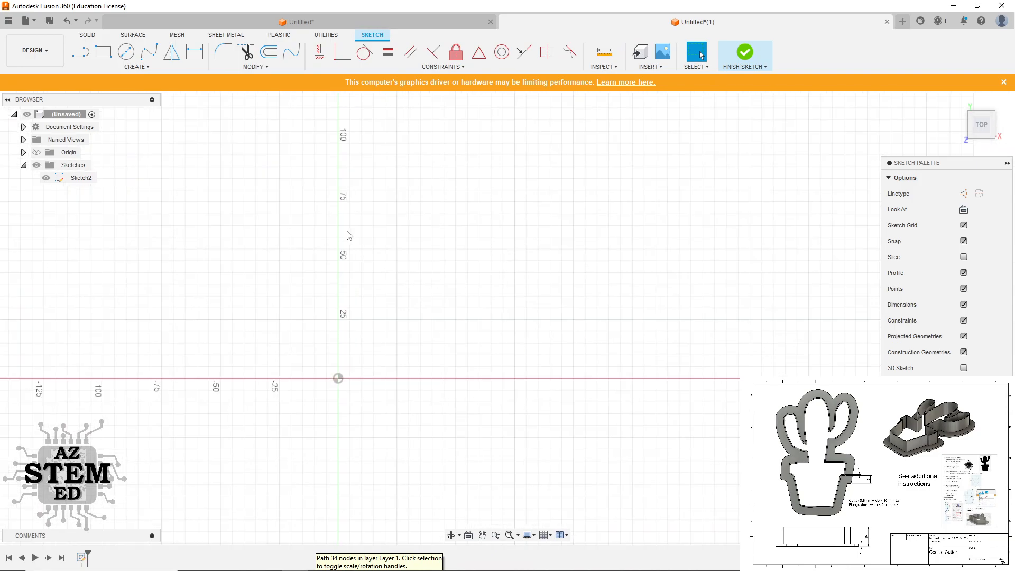
{"action": "left_click", "coordinate": [103, 52]}
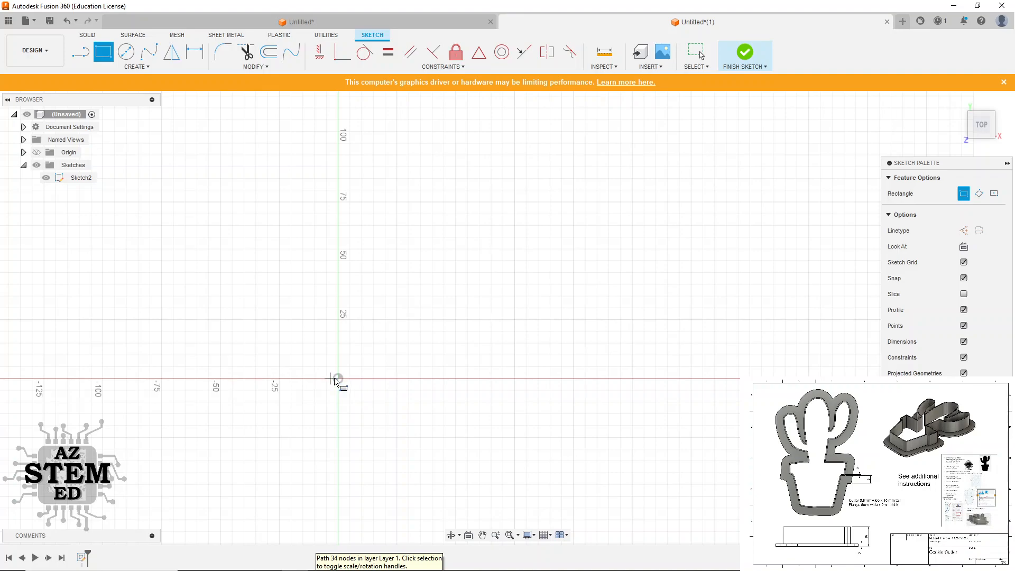
{"action": "left_click", "coordinate": [338, 379]}
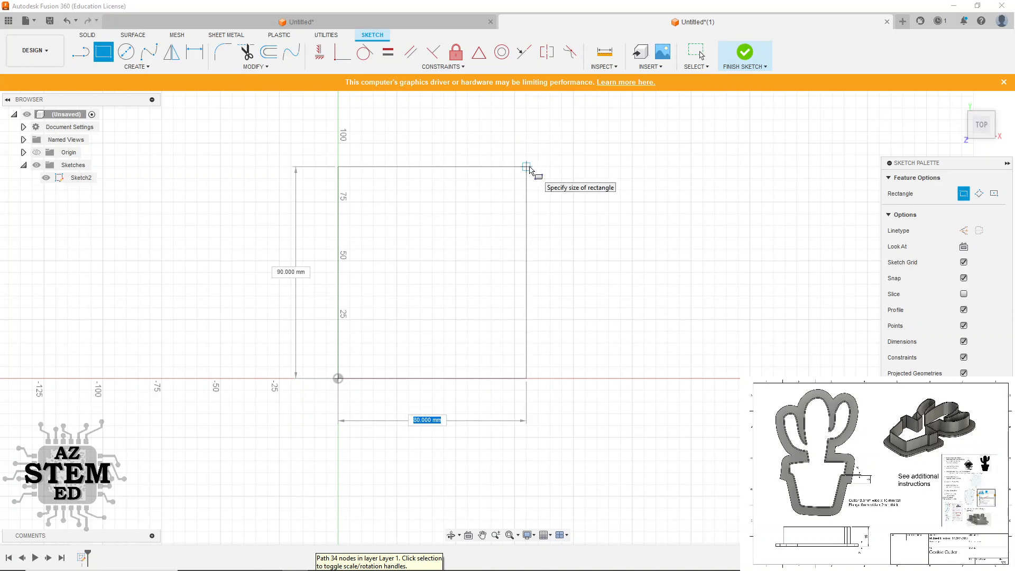
{"action": "type", "text": "90"}
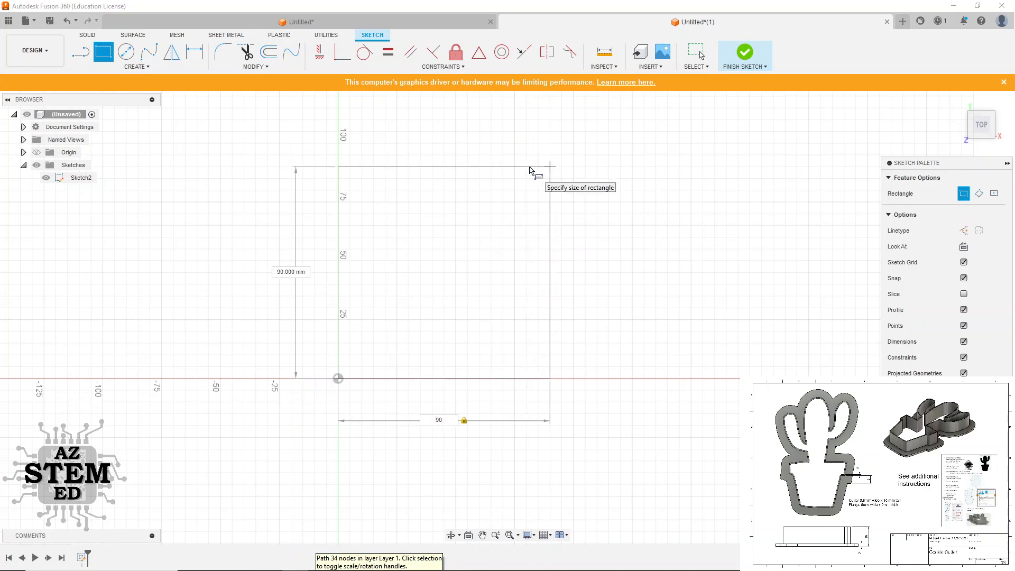
{"action": "key", "text": "Tab"}
{"action": "type", "text": "90"}
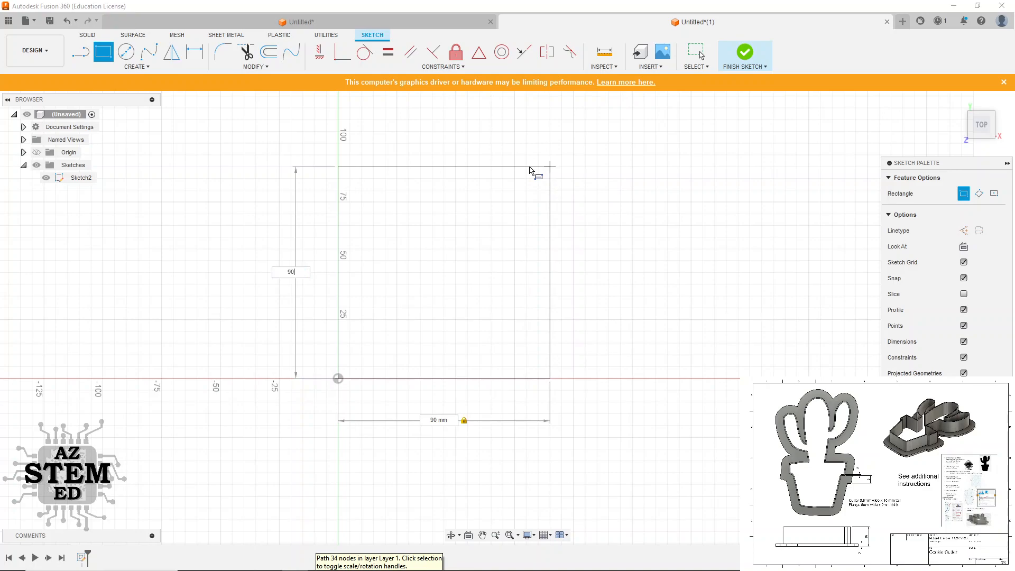
{"action": "key", "text": "Return"}
{"action": "key", "text": "Escape"}
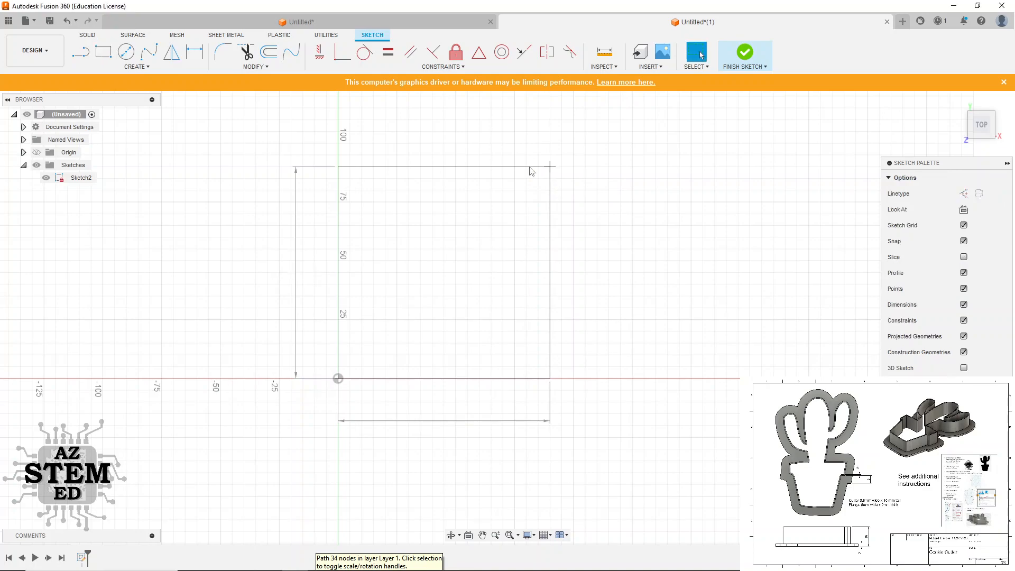
{"action": "left_click", "coordinate": [394, 290]}
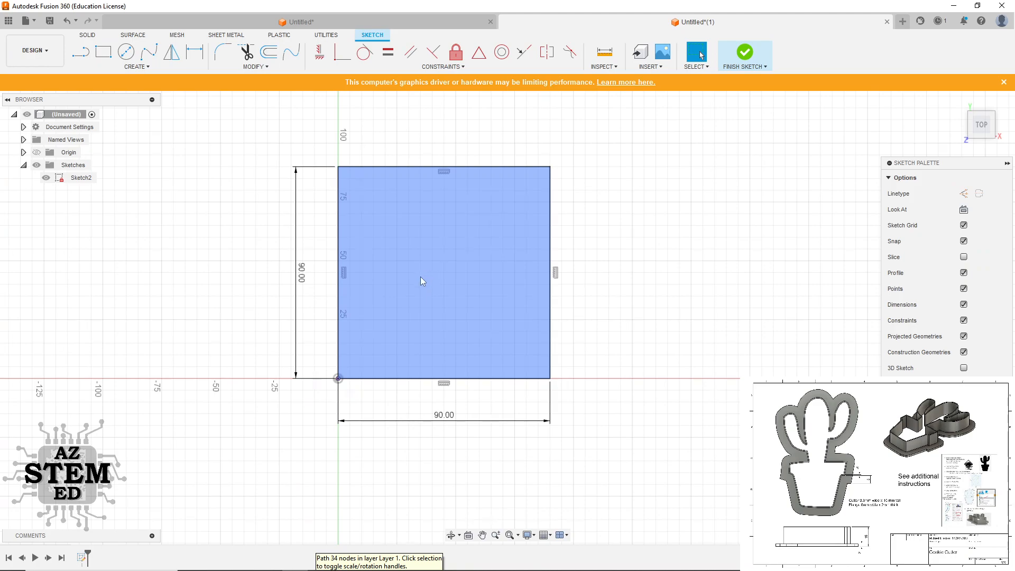
{"action": "scroll", "coordinate": [405, 319], "scroll_direction": "down", "scroll_amount": 2}
{"action": "key", "text": "Escape"}
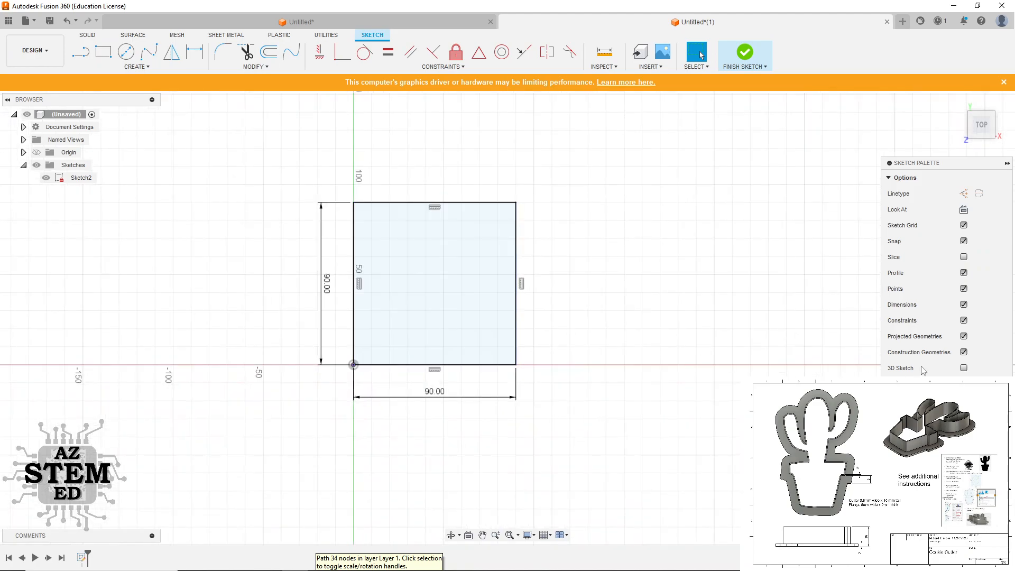
- Insert the Star2 SVG file from the computer's Downloads folder into the sketch
{"action": "left_click", "coordinate": [663, 69]}
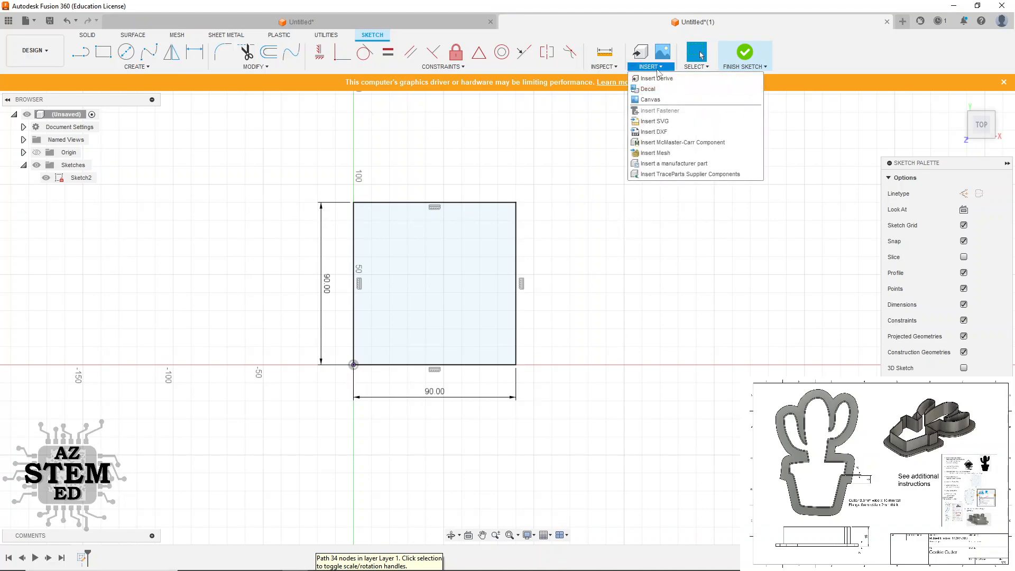
{"action": "left_click", "coordinate": [664, 123]}
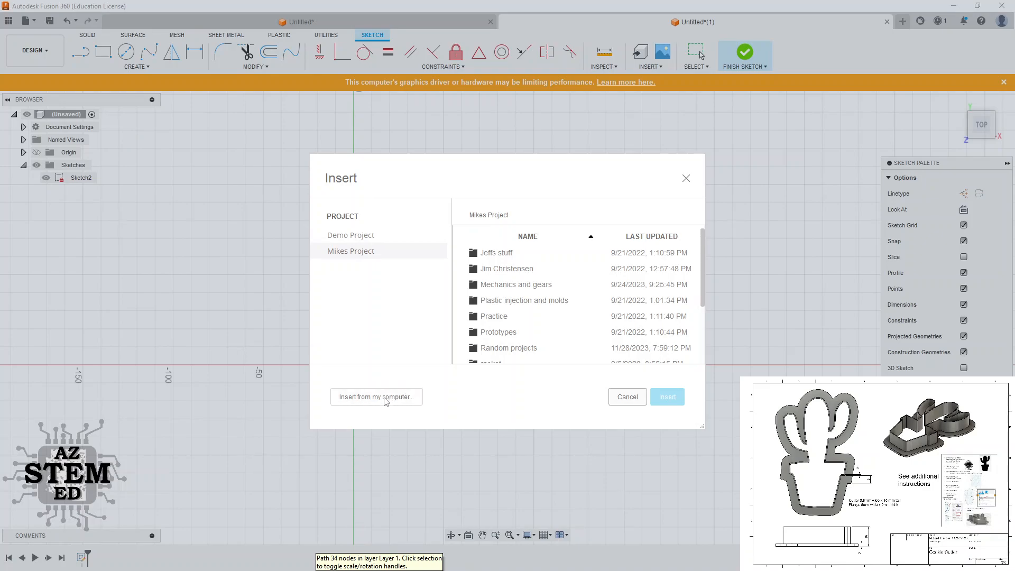
{"action": "left_click", "coordinate": [385, 401]}
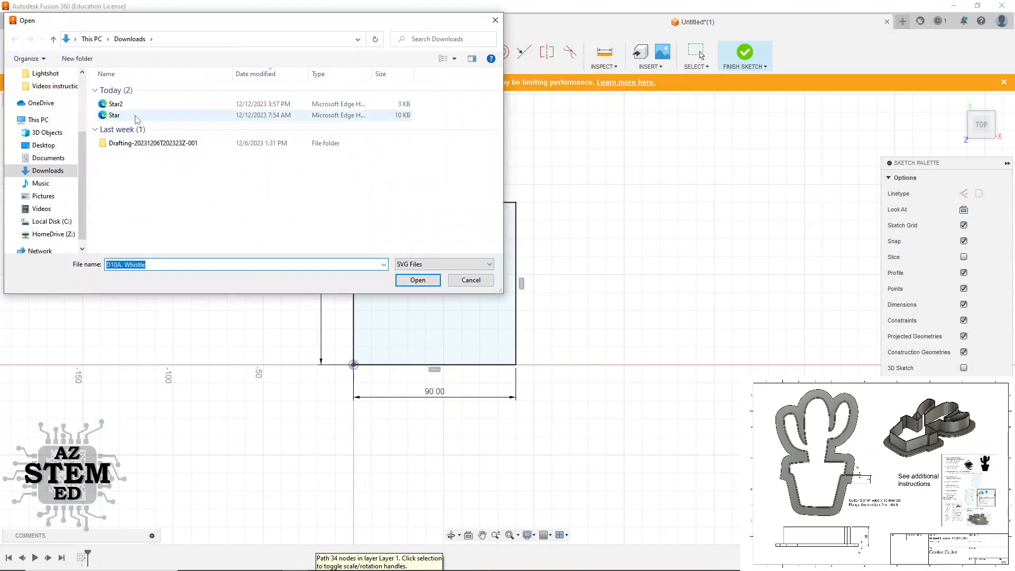
{"action": "left_click", "coordinate": [136, 104]}
{"action": "left_click", "coordinate": [420, 280]}
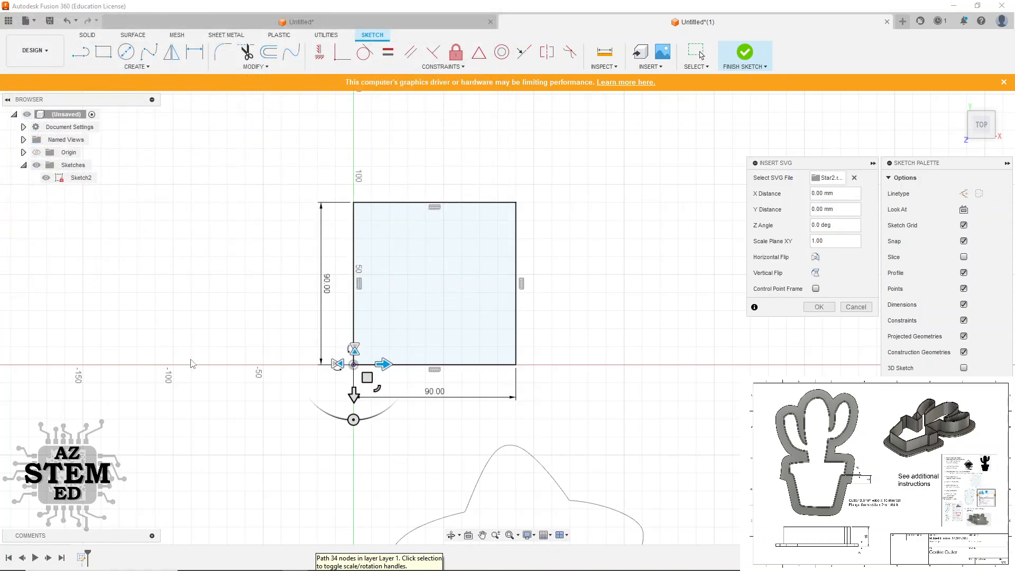
- Shift the inserted star by -50 mm in Y and -10 mm in X, flipping it upside down and back
{"action": "scroll", "coordinate": [362, 326], "scroll_direction": "up", "scroll_amount": 5}
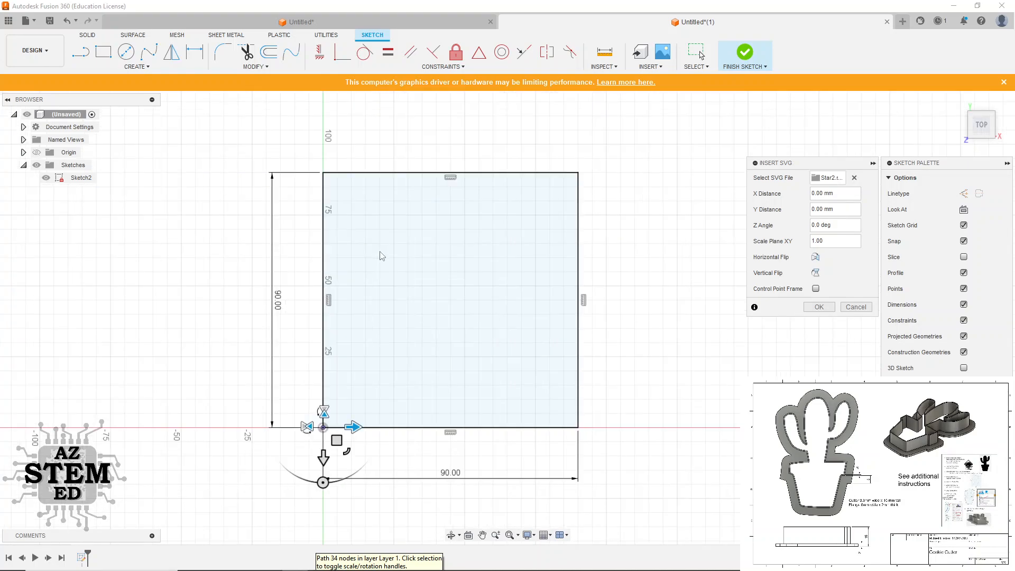
{"action": "scroll", "coordinate": [363, 315], "scroll_direction": "down", "scroll_amount": 7}
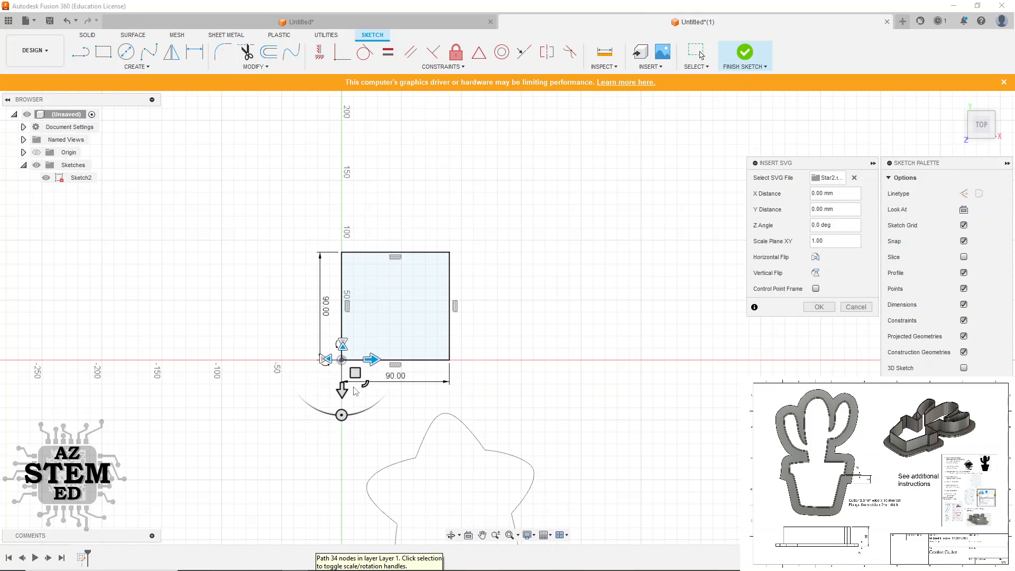
{"action": "left_click_drag", "start_coordinate": [343, 391], "coordinate": [338, 331]}
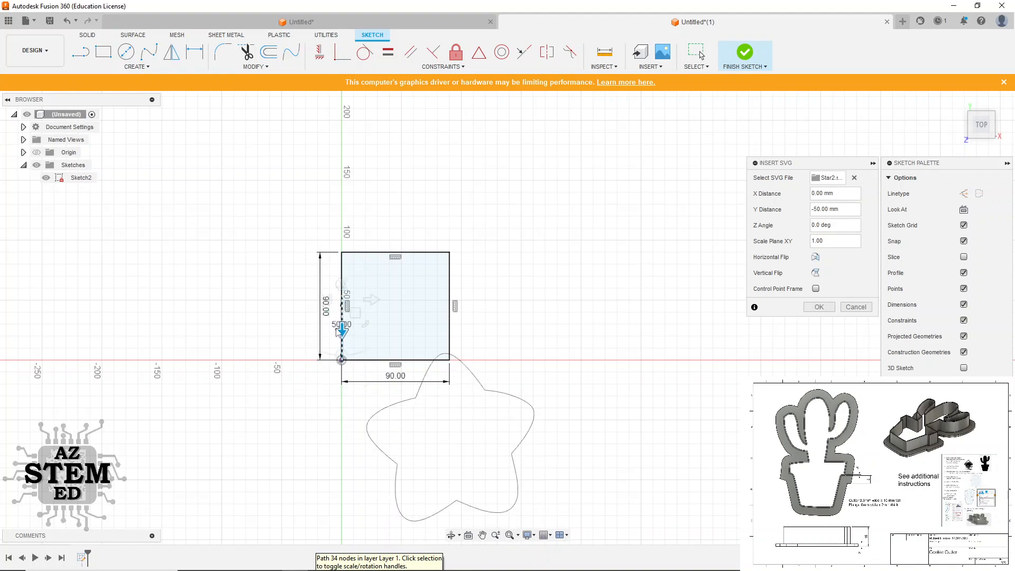
{"action": "left_click_drag", "start_coordinate": [370, 299], "coordinate": [358, 300]}
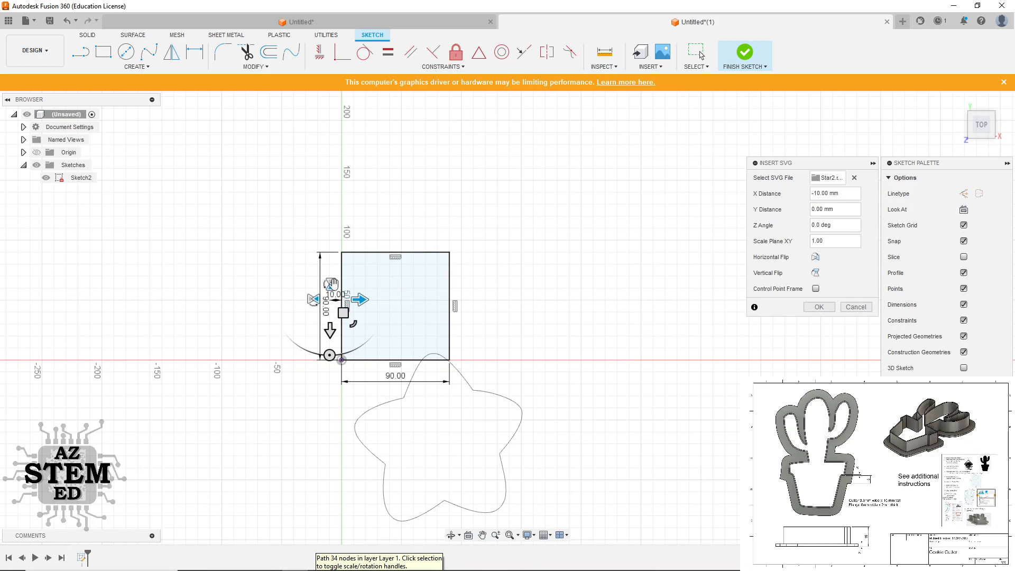
{"action": "left_click", "coordinate": [330, 284]}
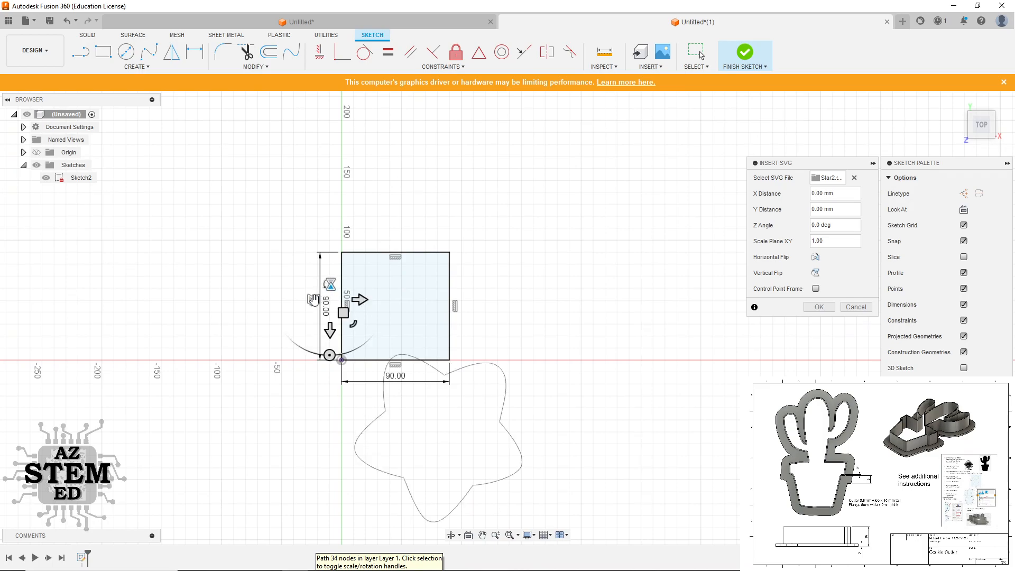
{"action": "left_click", "coordinate": [329, 285]}
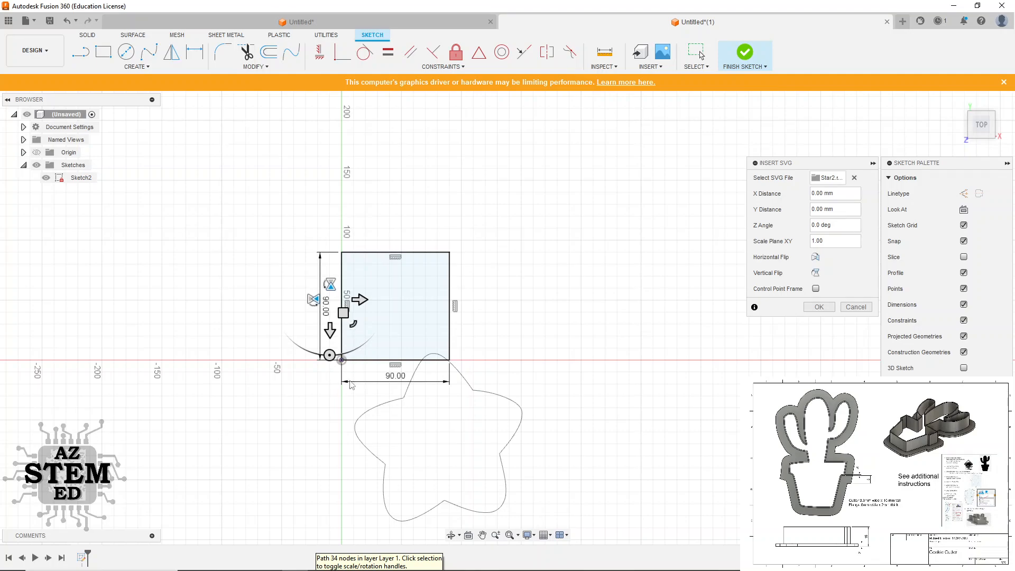
- Scale the star to about 0.605, move it about -64.3 mm in Y to fit inside the square, and accept the insertion
{"action": "scroll", "coordinate": [348, 401], "scroll_direction": "up", "scroll_amount": 2}
{"action": "scroll", "coordinate": [348, 405], "scroll_direction": "up", "scroll_amount": 1}
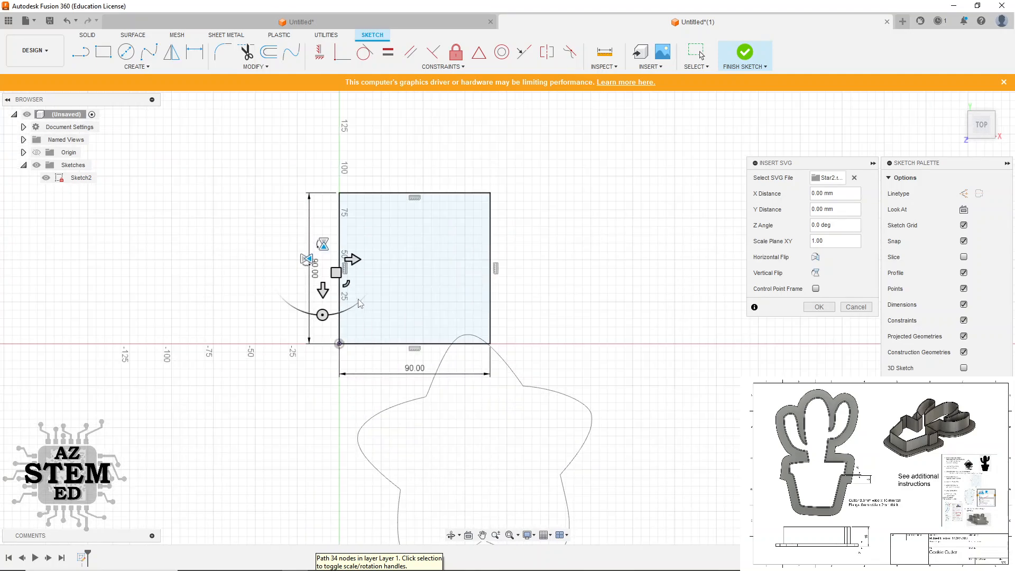
{"action": "left_click_drag", "start_coordinate": [346, 286], "coordinate": [338, 286]}
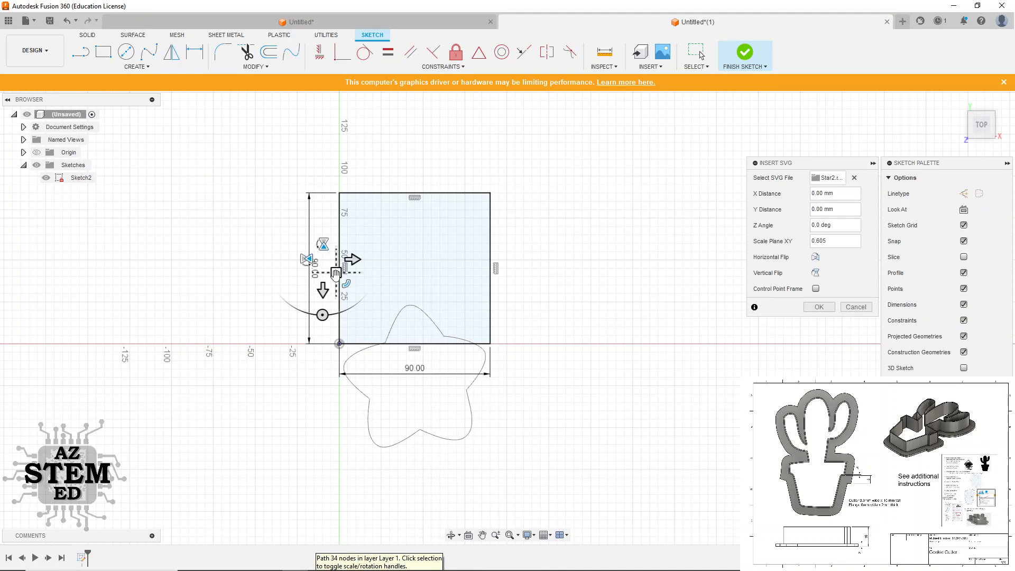
{"action": "left_click_drag", "start_coordinate": [335, 273], "coordinate": [335, 166]}
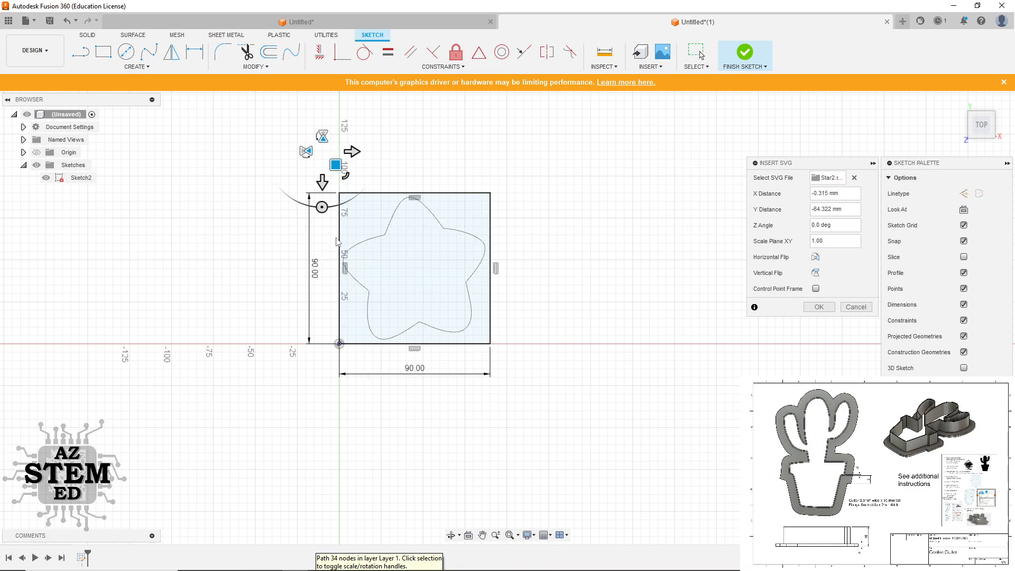
{"action": "left_click", "coordinate": [827, 310]}
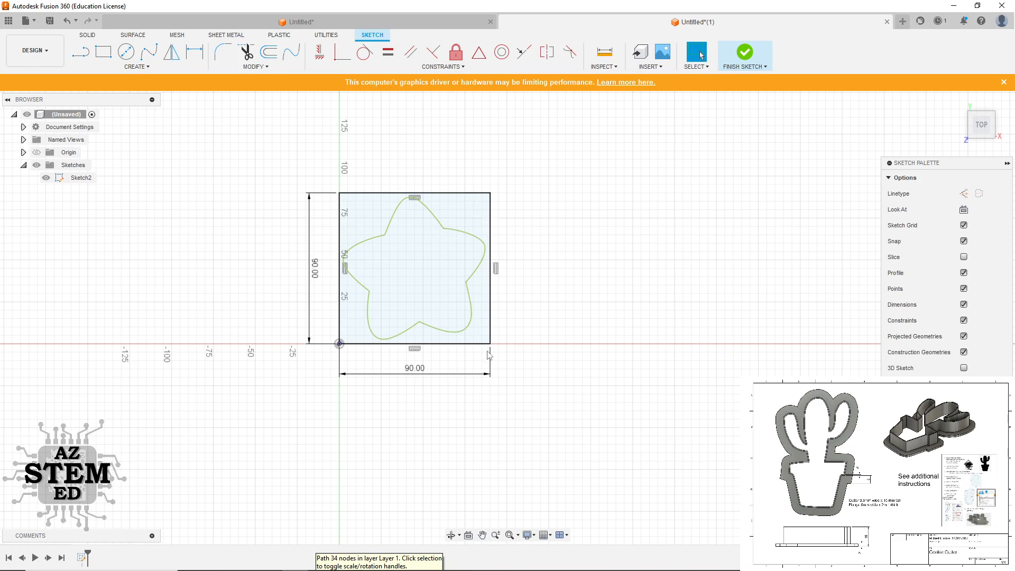
- Trim away all four sides of the 90 mm square around the star
{"action": "left_click", "coordinate": [257, 67]}
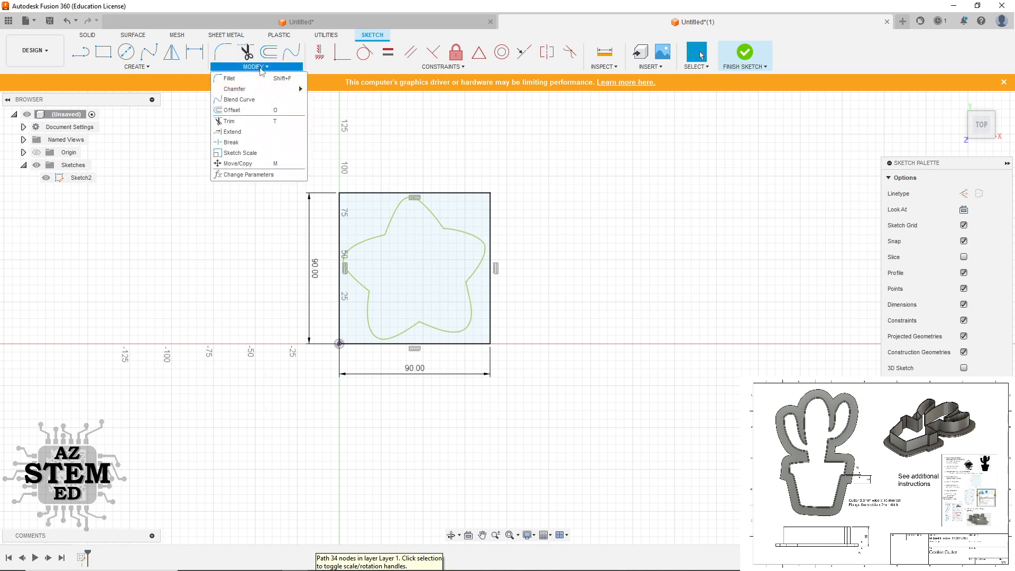
{"action": "left_click", "coordinate": [246, 52]}
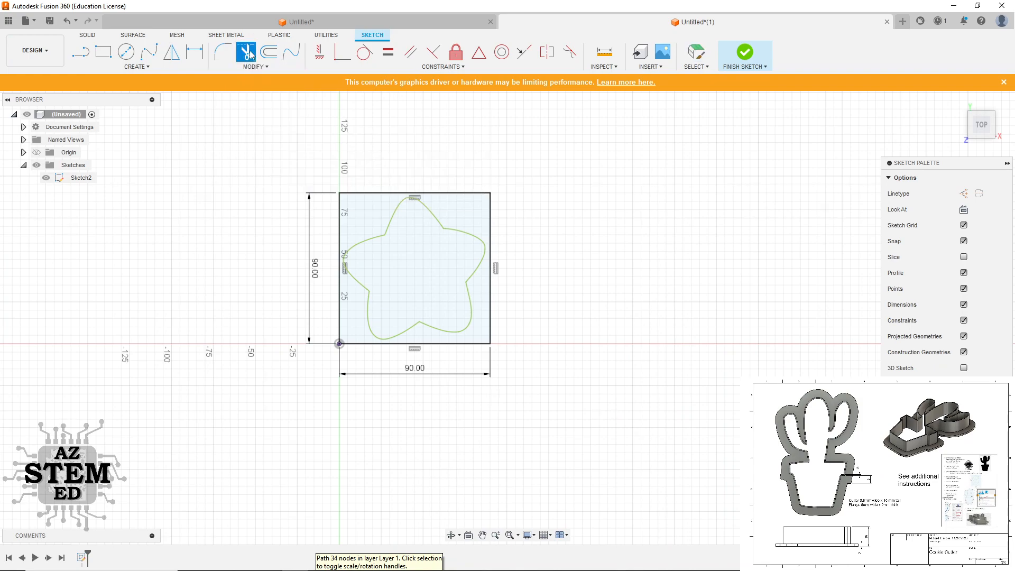
{"action": "left_click", "coordinate": [385, 194]}
{"action": "left_click", "coordinate": [341, 262]}
{"action": "left_click", "coordinate": [352, 344]}
{"action": "left_click", "coordinate": [490, 334]}
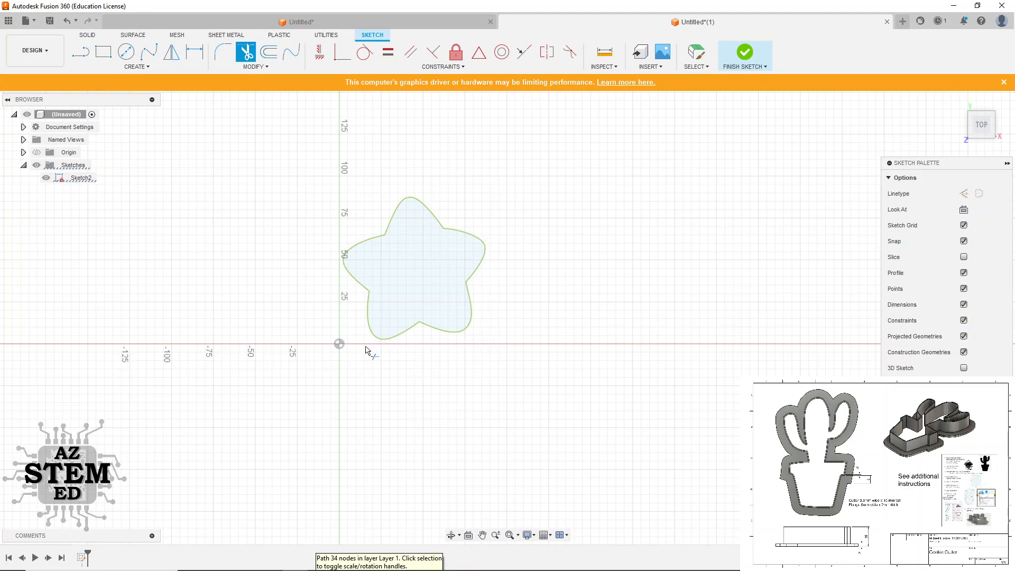
- Offset the star outline outward by 6 mm
{"action": "scroll", "coordinate": [404, 284], "scroll_direction": "up", "scroll_amount": 2}
{"action": "scroll", "coordinate": [416, 218], "scroll_direction": "up", "scroll_amount": 2}
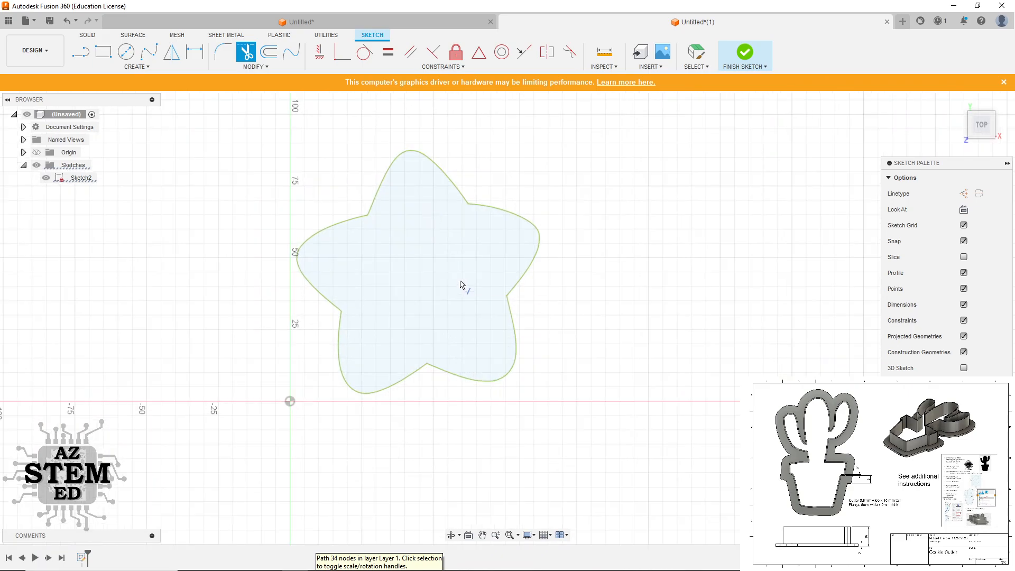
{"action": "scroll", "coordinate": [459, 286], "scroll_direction": "up", "scroll_amount": 1}
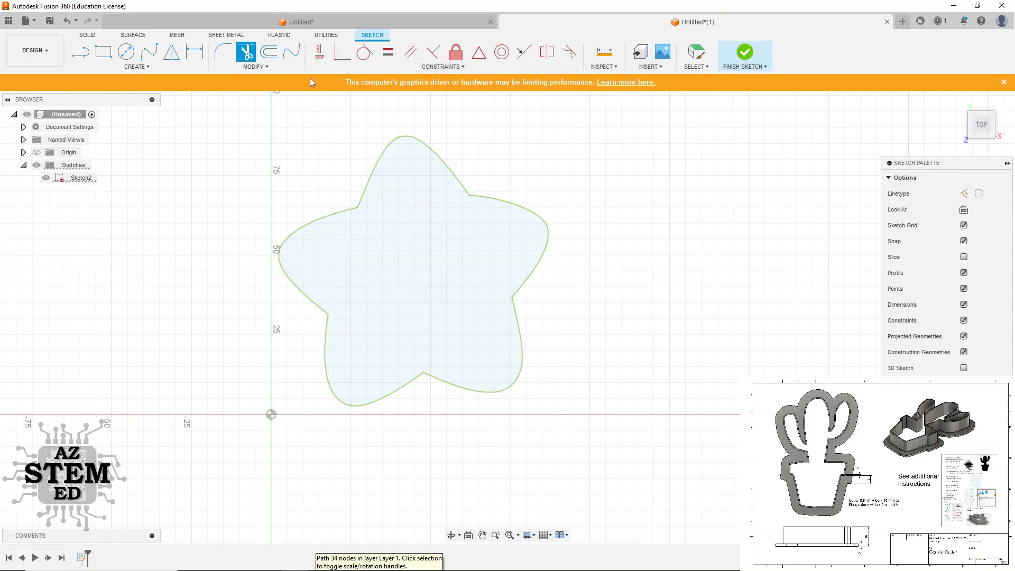
{"action": "left_click", "coordinate": [269, 53]}
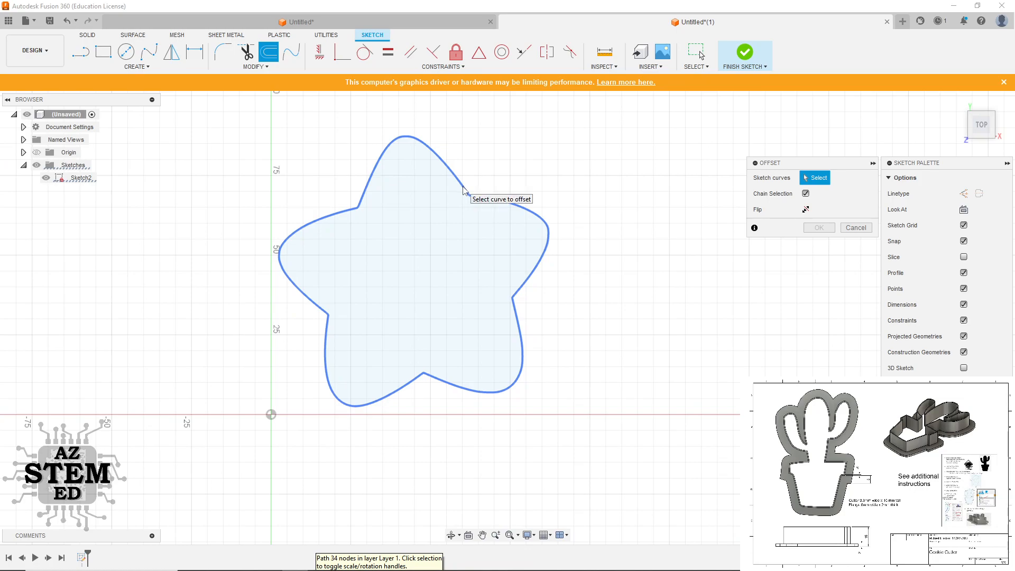
{"action": "left_click", "coordinate": [463, 190]}
{"action": "left_click_drag", "start_coordinate": [464, 184], "coordinate": [483, 169]}
{"action": "type", "text": "6"}
{"action": "key", "text": "Return"}
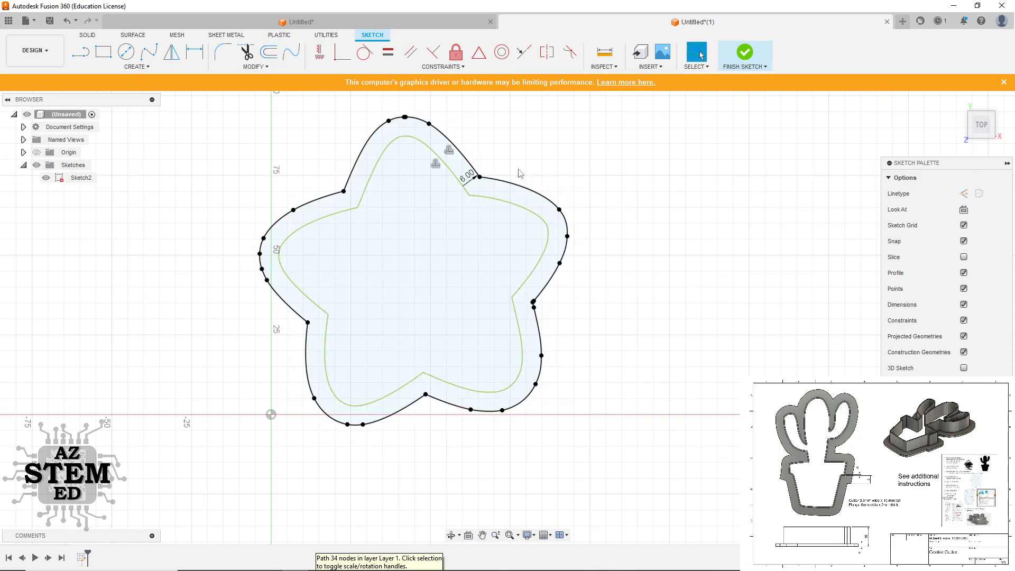
{"action": "scroll", "coordinate": [617, 461], "scroll_direction": "up", "scroll_amount": 1}
{"action": "scroll", "coordinate": [225, 168], "scroll_direction": "down", "scroll_amount": 2}
{"action": "scroll", "coordinate": [250, 219], "scroll_direction": "up", "scroll_amount": 4}
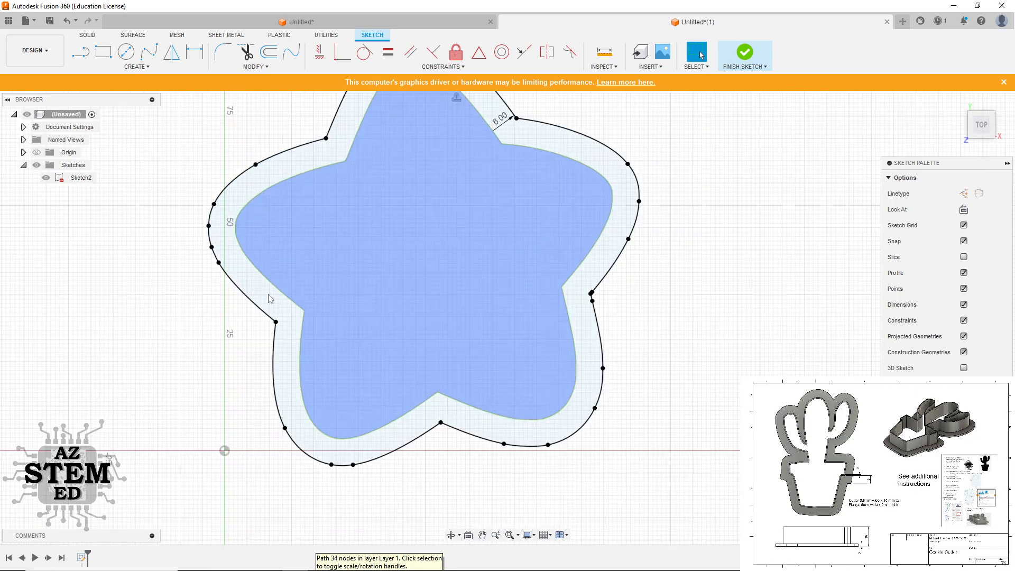
{"action": "scroll", "coordinate": [227, 177], "scroll_direction": "down", "scroll_amount": 4}
{"action": "scroll", "coordinate": [229, 180], "scroll_direction": "up", "scroll_amount": 3}
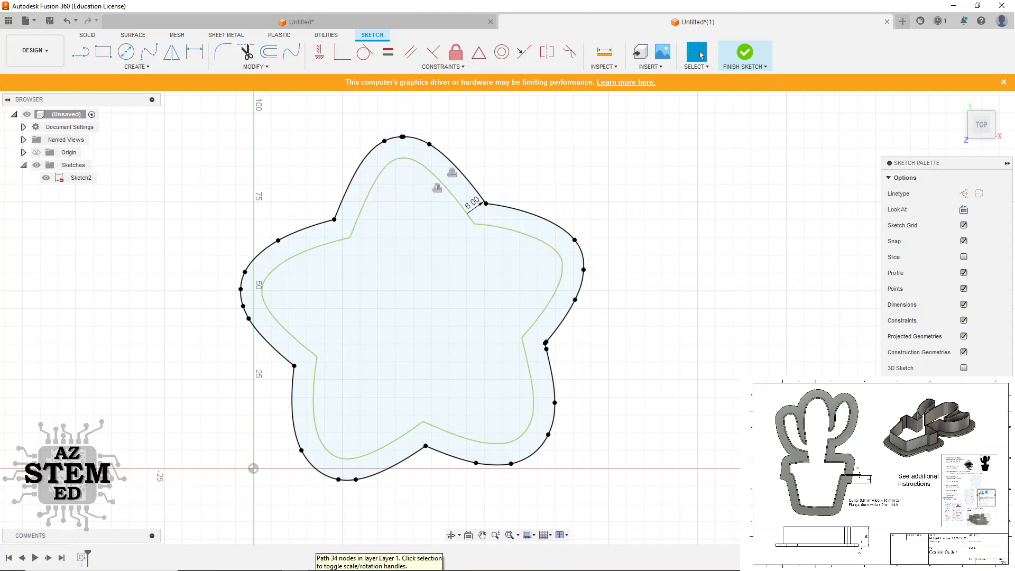
- Finish the sketch and thin-extrude the inner star outline 16 mm with a 1 mm wall as a new body
{"action": "left_click", "coordinate": [744, 52]}
{"action": "middle_click_drag", "start_coordinate": [421, 371], "coordinate": [423, 333], "text": "shift"}
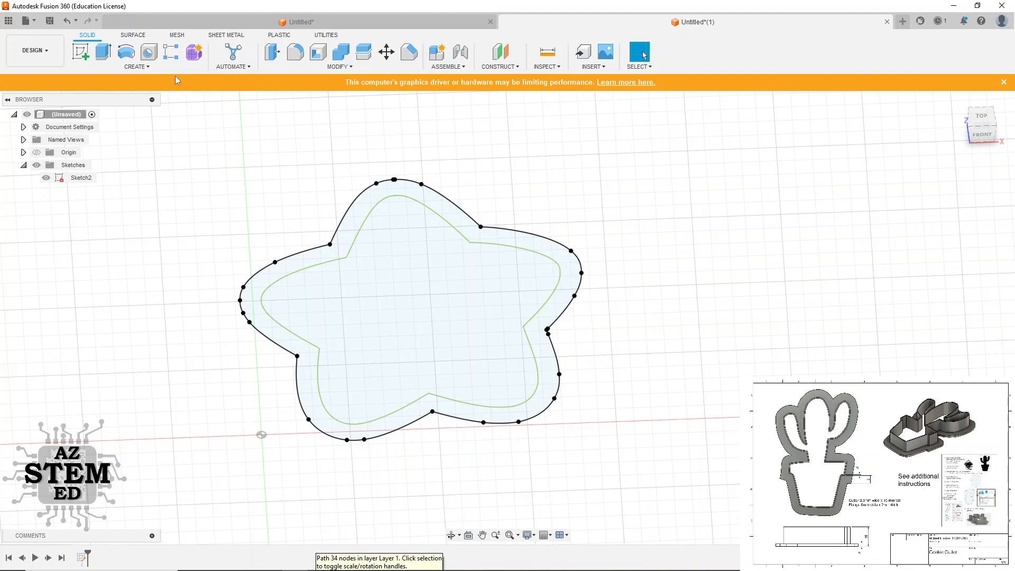
{"action": "left_click", "coordinate": [106, 54]}
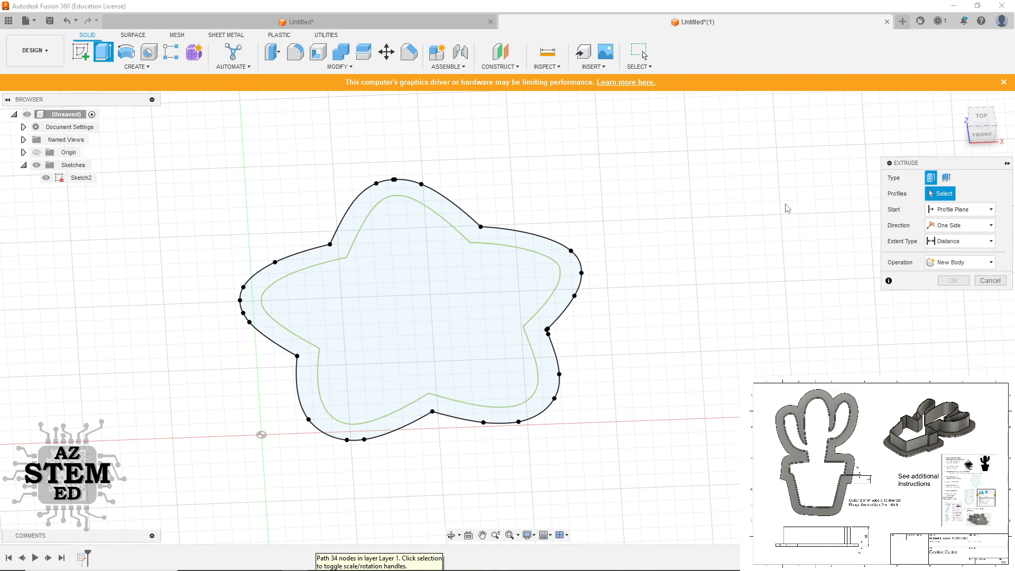
{"action": "left_click", "coordinate": [946, 178]}
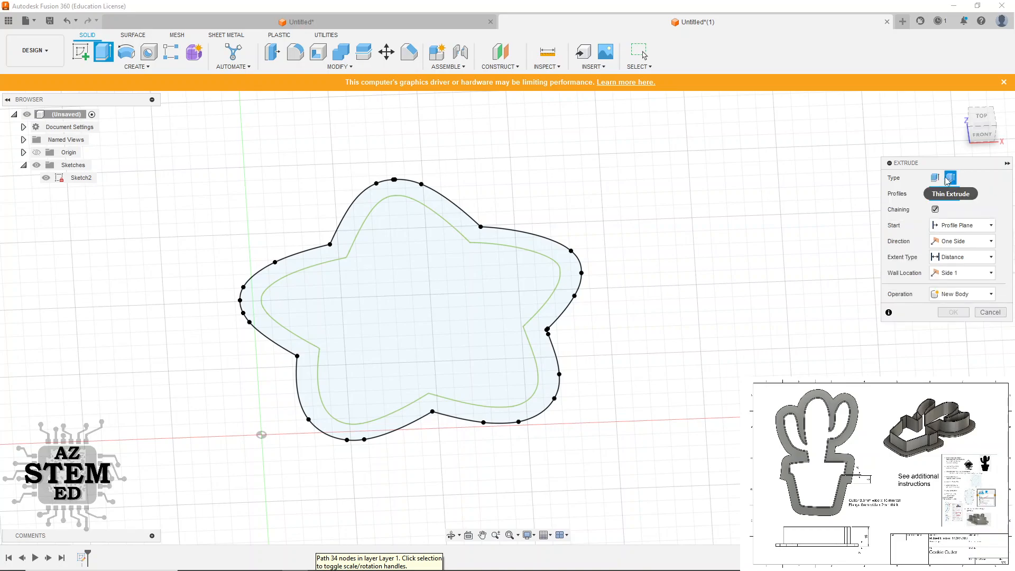
{"action": "left_click", "coordinate": [551, 261]}
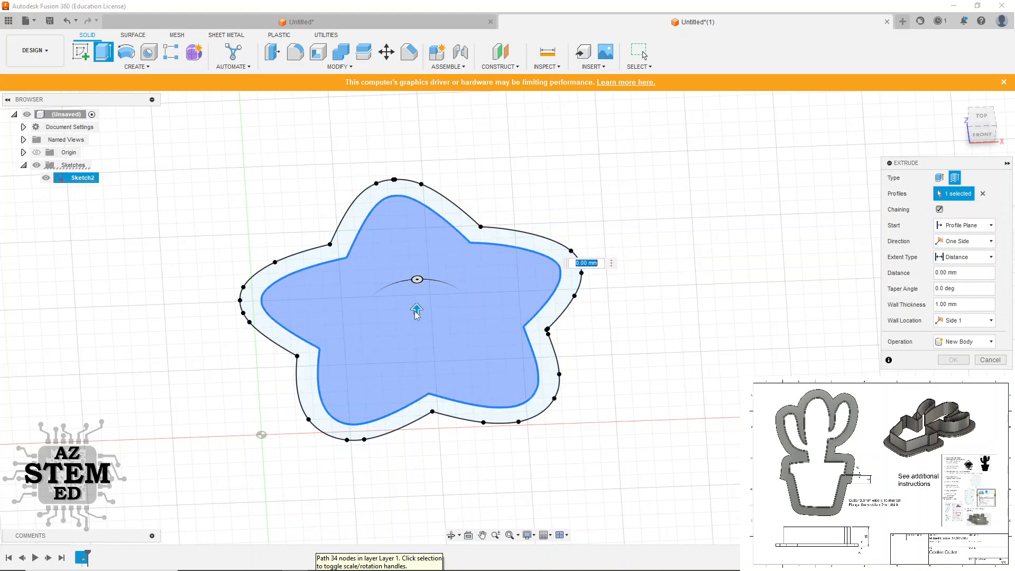
{"action": "left_click_drag", "start_coordinate": [416, 314], "coordinate": [416, 262]}
{"action": "type", "text": "16"}
{"action": "key", "text": "Return"}
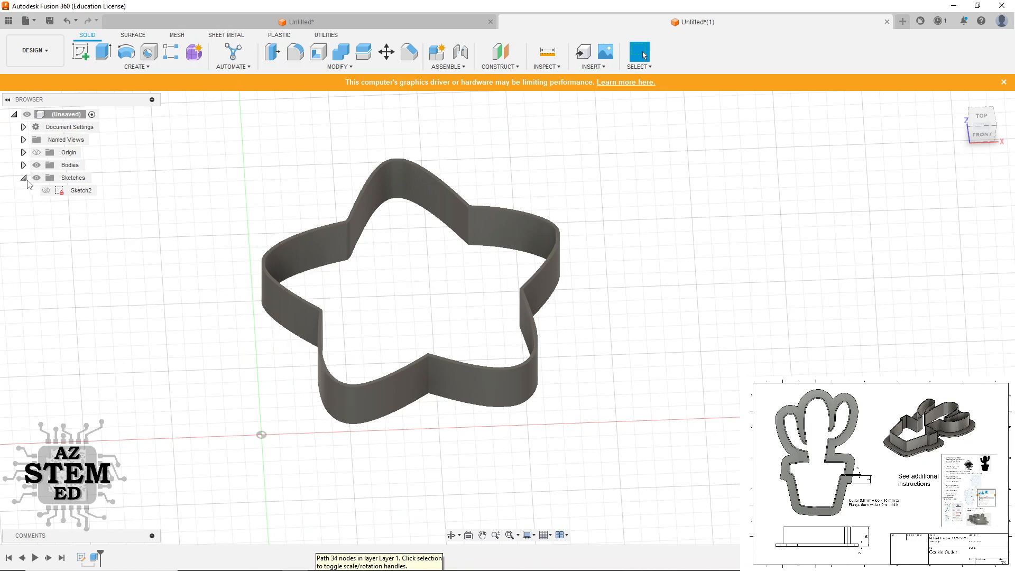
- Show the star sketch again and extrude the ring between the two outlines 2 mm, joined to the cutter wall
{"action": "left_click", "coordinate": [46, 191]}
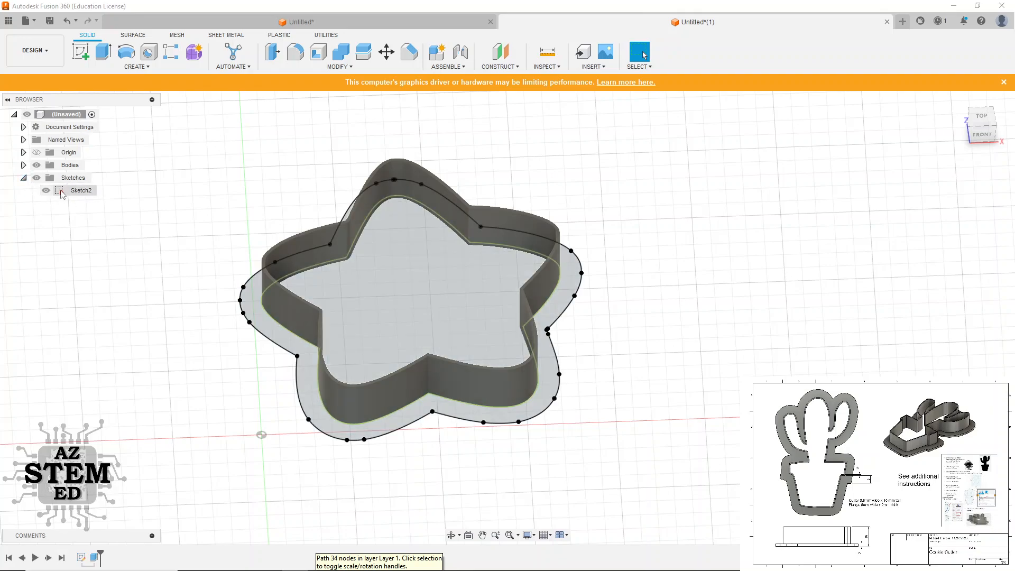
{"action": "left_click", "coordinate": [100, 55]}
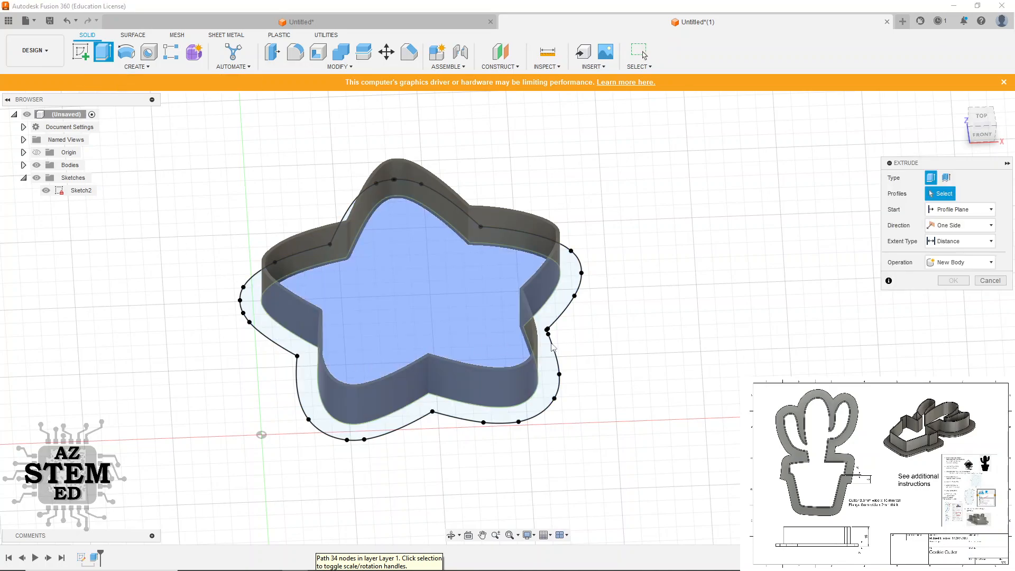
{"action": "left_click", "coordinate": [552, 353]}
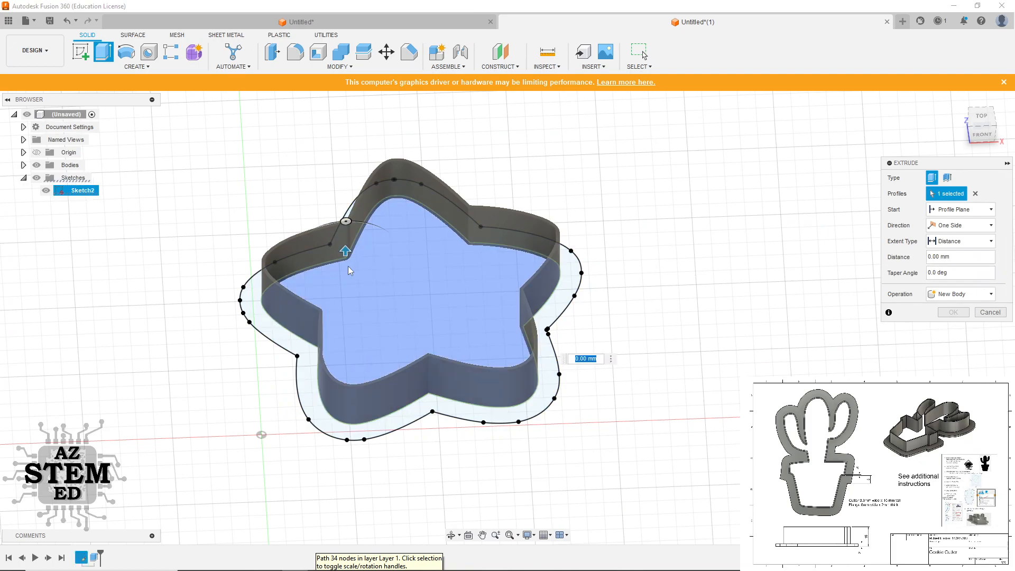
{"action": "left_click_drag", "start_coordinate": [343, 247], "coordinate": [345, 239]}
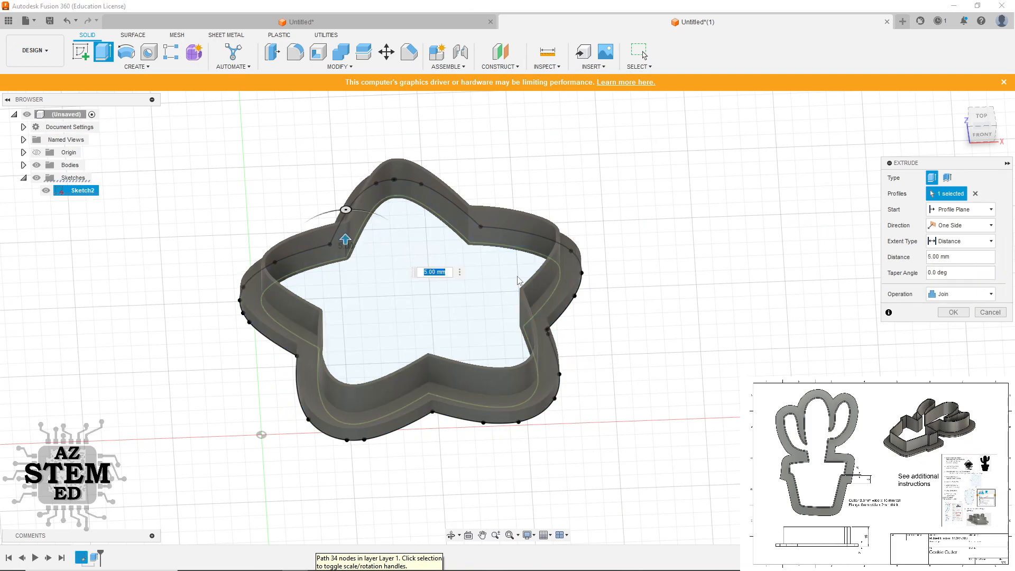
{"action": "type", "text": "2"}
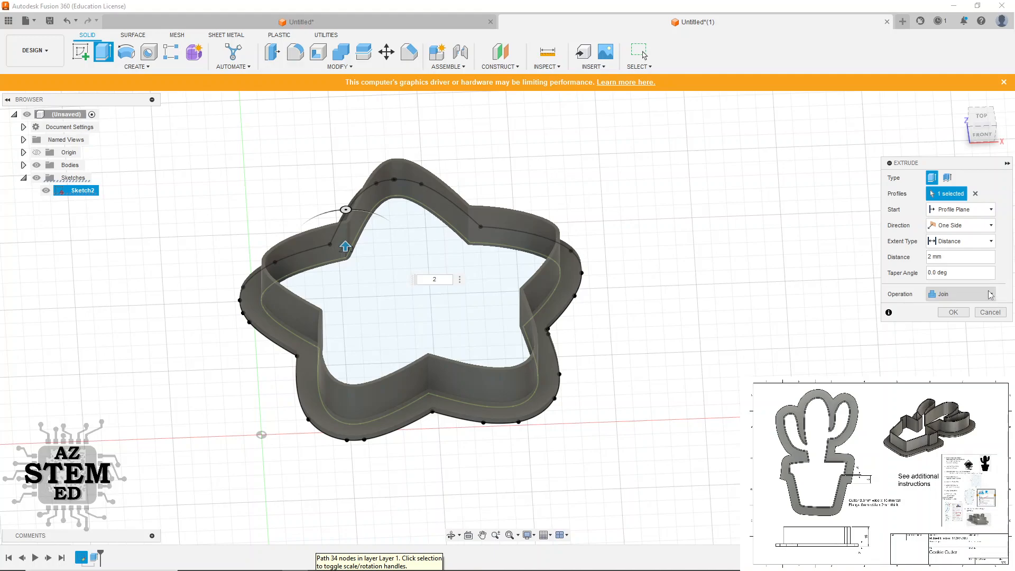
{"action": "left_click", "coordinate": [963, 300]}
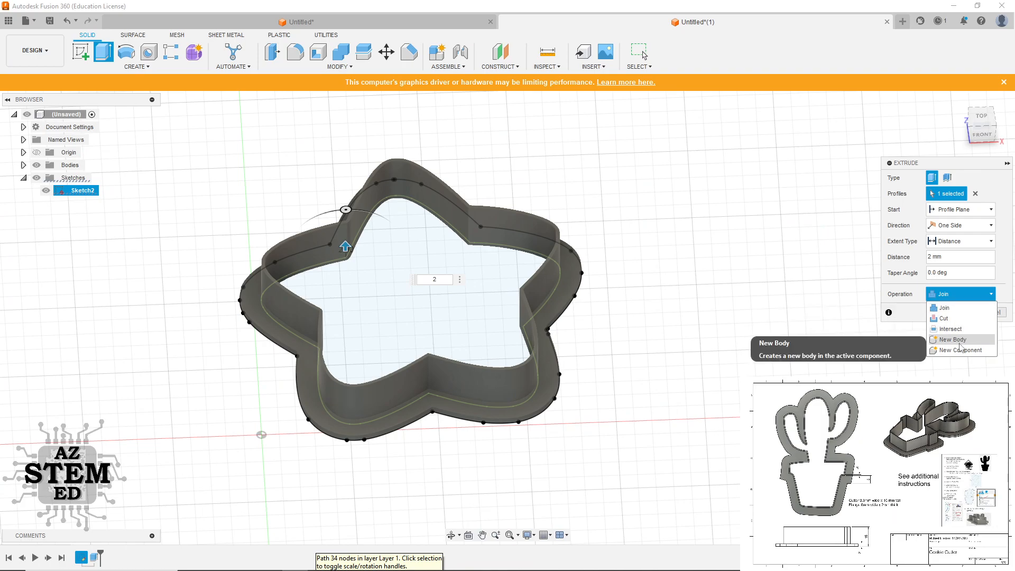
{"action": "left_click", "coordinate": [957, 299]}
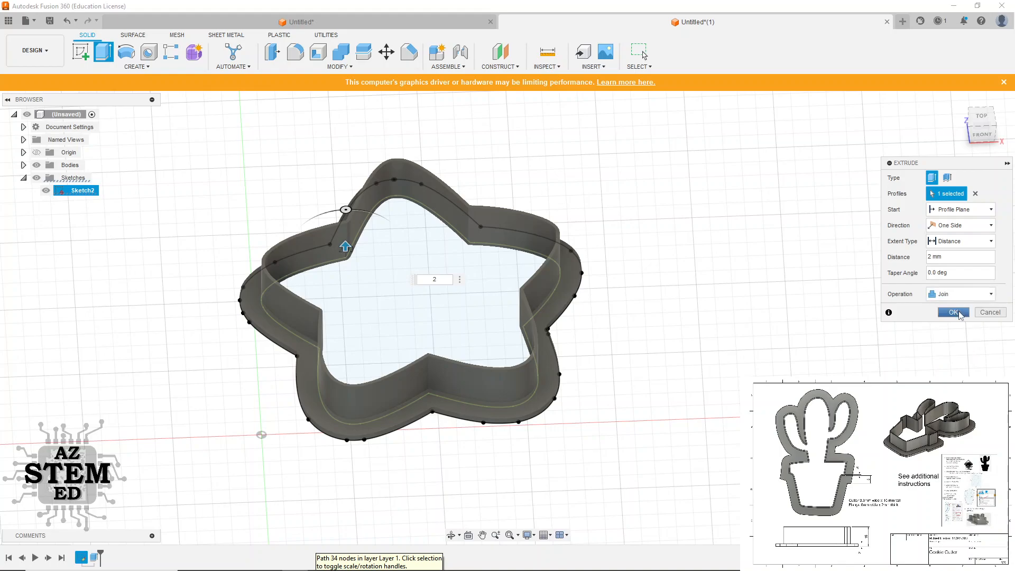
{"action": "left_click", "coordinate": [954, 312]}
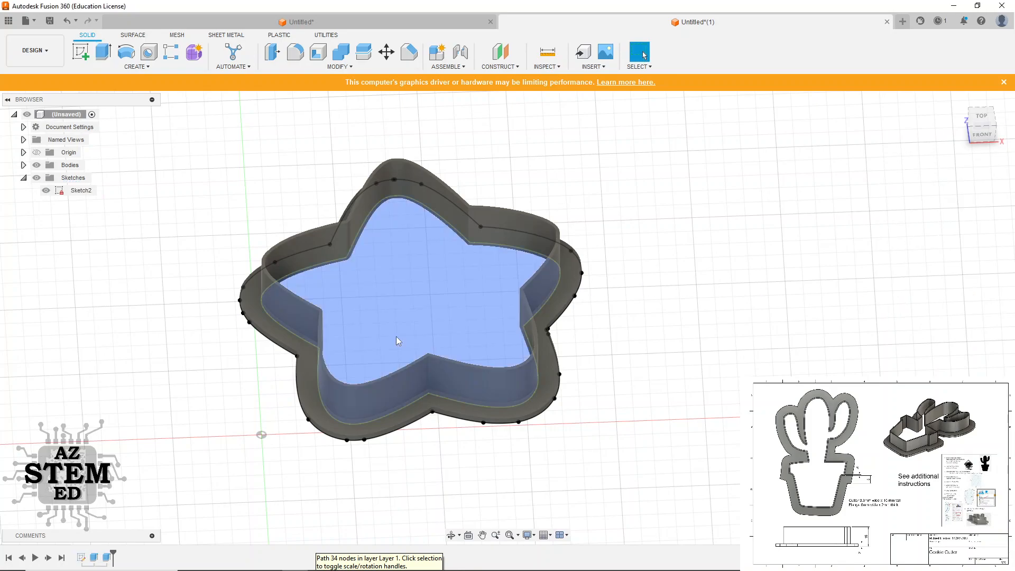
- Send the finished cutter body to the Cura print utility for 3D printing
{"action": "middle_click_drag", "start_coordinate": [271, 409], "coordinate": [394, 263], "text": "shift"}
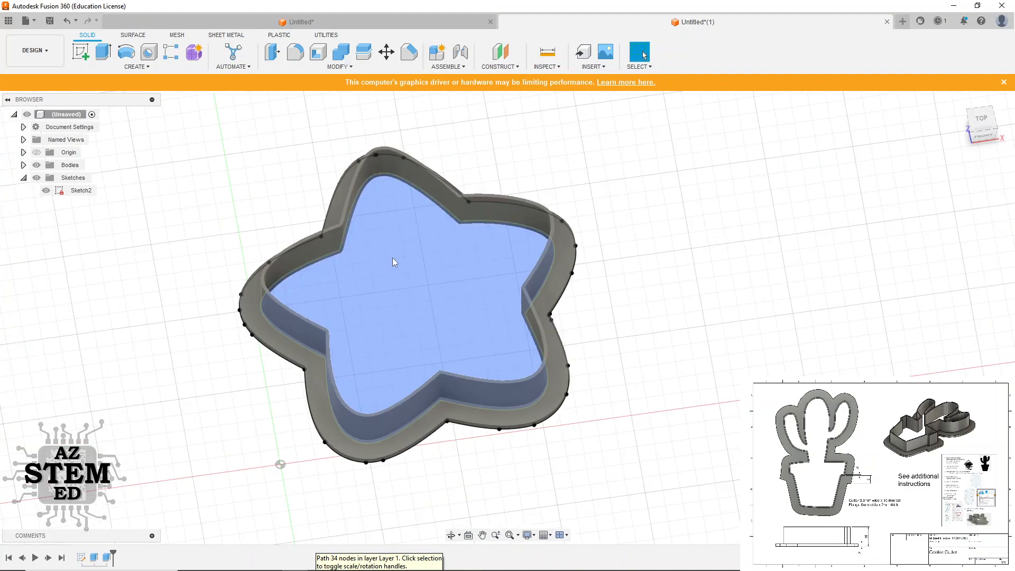
{"action": "middle_click_drag", "start_coordinate": [368, 327], "coordinate": [370, 302], "text": "shift"}
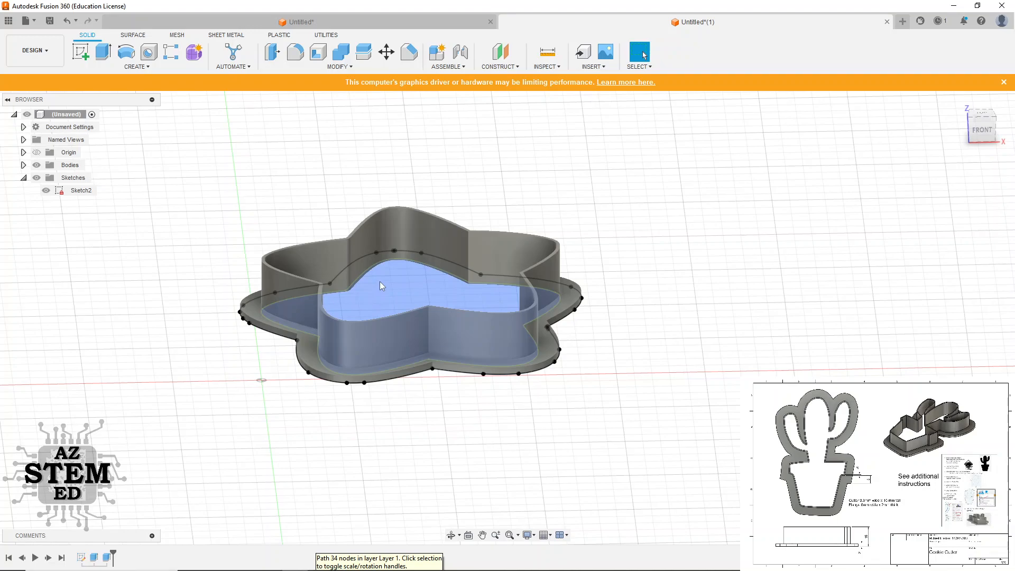
{"action": "middle_click_drag", "start_coordinate": [383, 287], "coordinate": [341, 267], "text": "shift"}
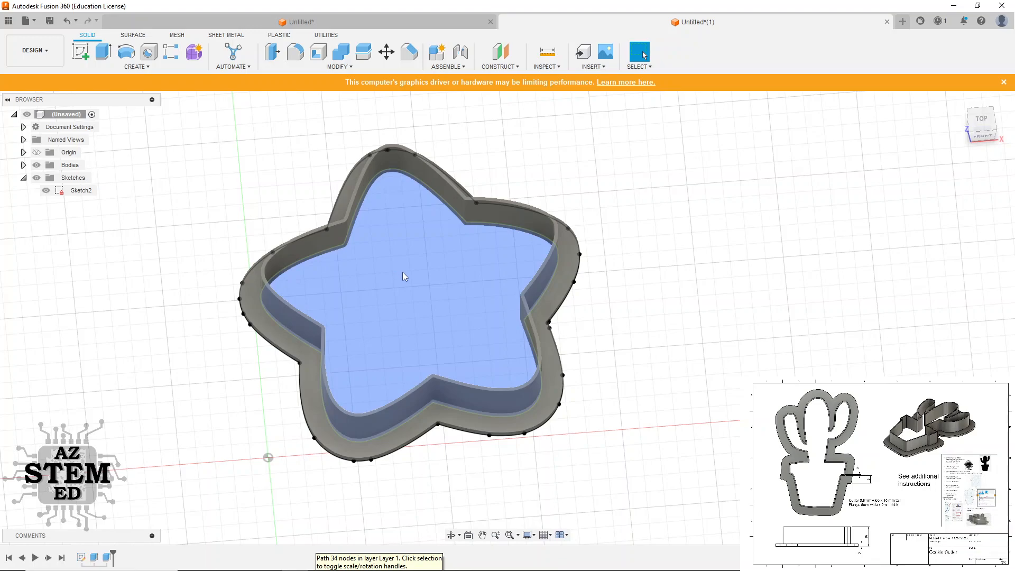
{"action": "middle_click_drag", "start_coordinate": [623, 333], "coordinate": [623, 307], "text": "shift"}
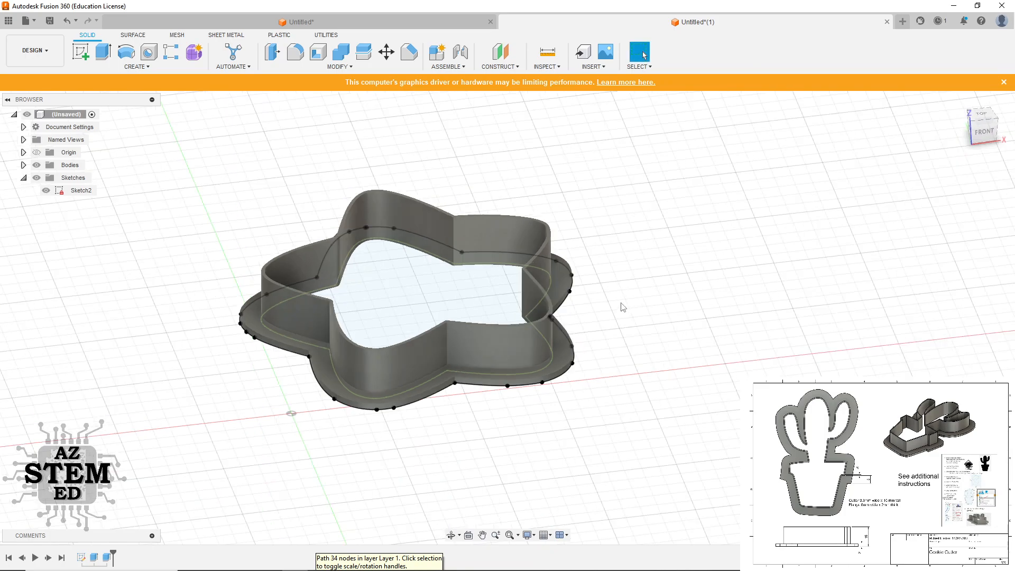
{"action": "scroll", "coordinate": [542, 280], "scroll_direction": "up", "scroll_amount": 2}
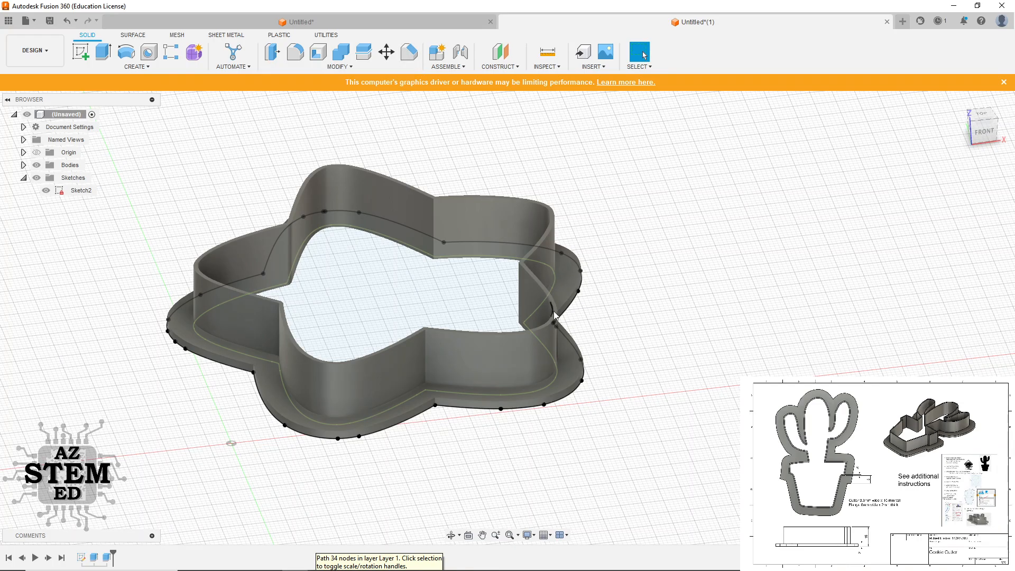
{"action": "middle_click_drag", "start_coordinate": [430, 277], "coordinate": [458, 312], "text": "shift"}
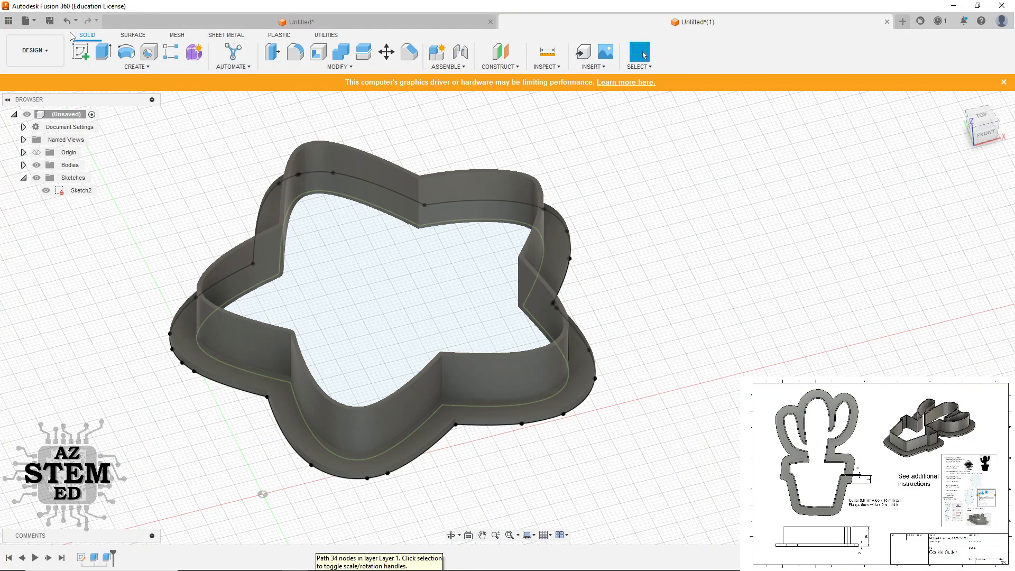
{"action": "left_click", "coordinate": [326, 35]}
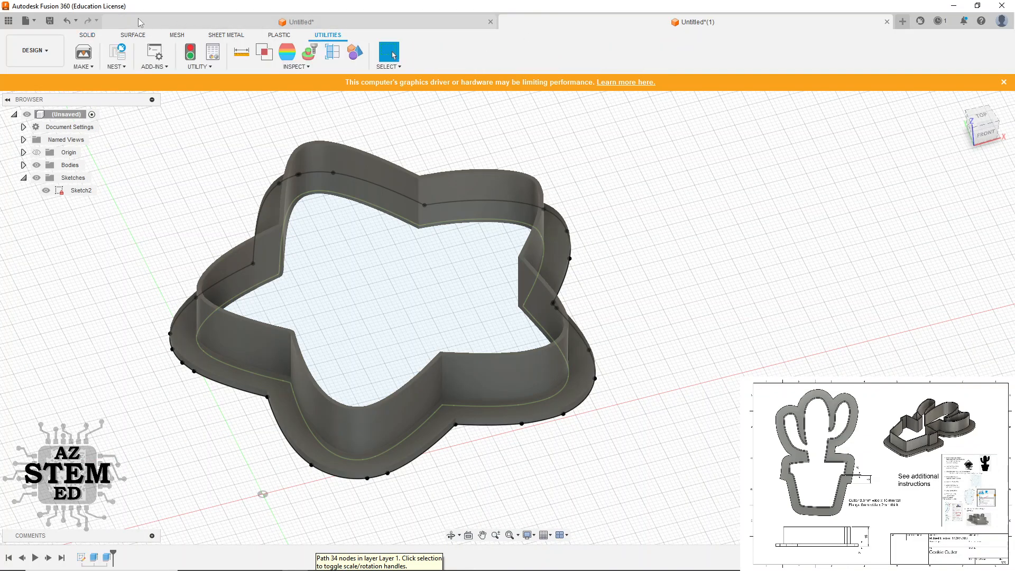
{"action": "left_click", "coordinate": [87, 54]}
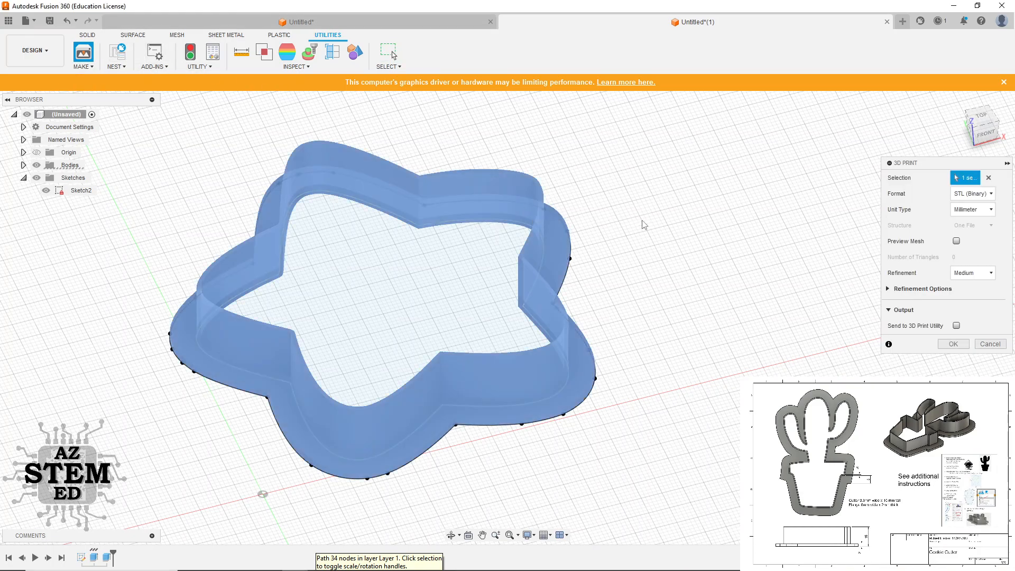
{"action": "left_click", "coordinate": [522, 212]}
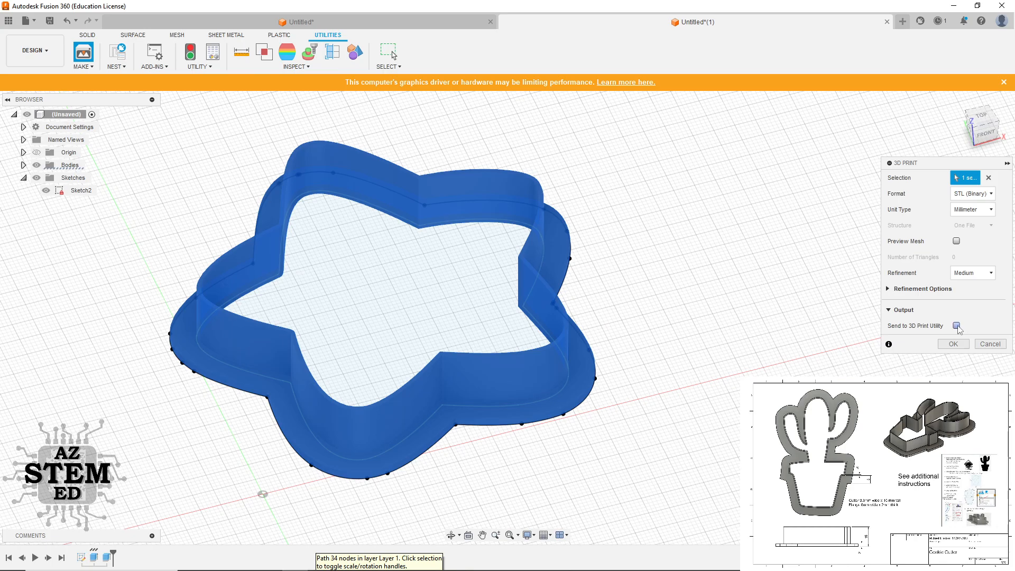
{"action": "left_click", "coordinate": [955, 325]}
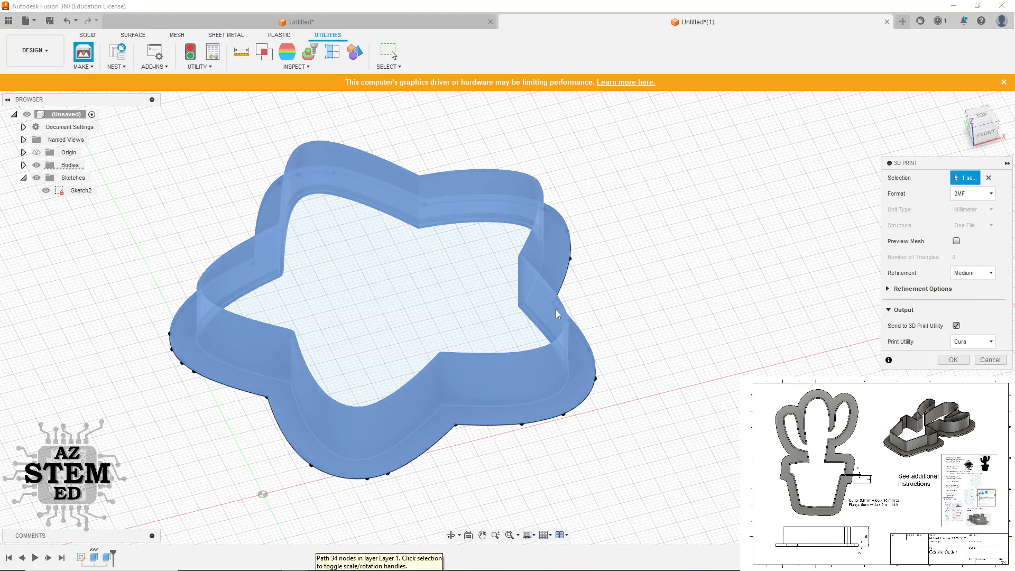
{"action": "left_click", "coordinate": [952, 361]}
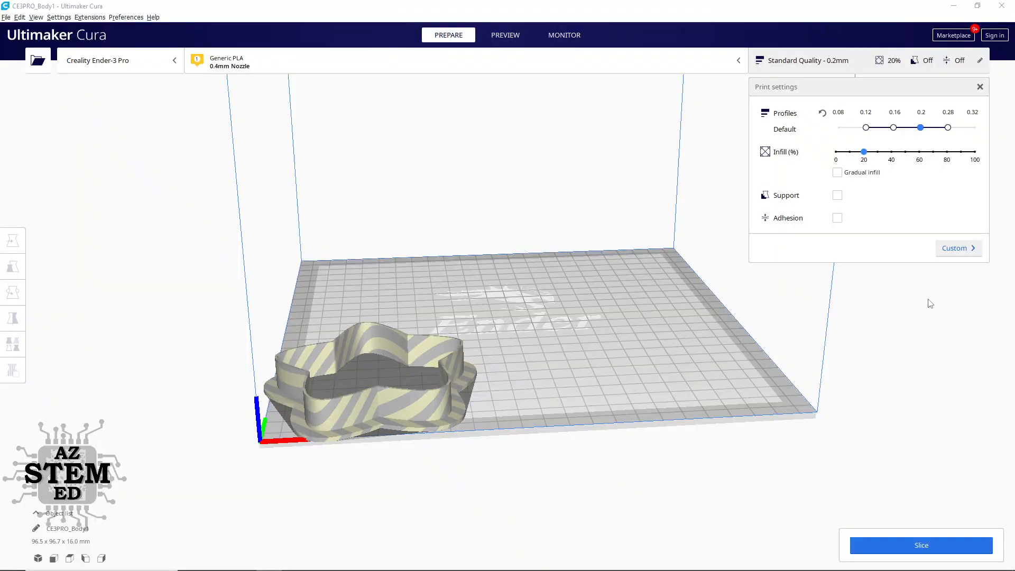
- Move the cutter from the corner of the build plate to about X -21.8 mm, Y 42.3 mm
{"action": "left_click", "coordinate": [365, 416]}
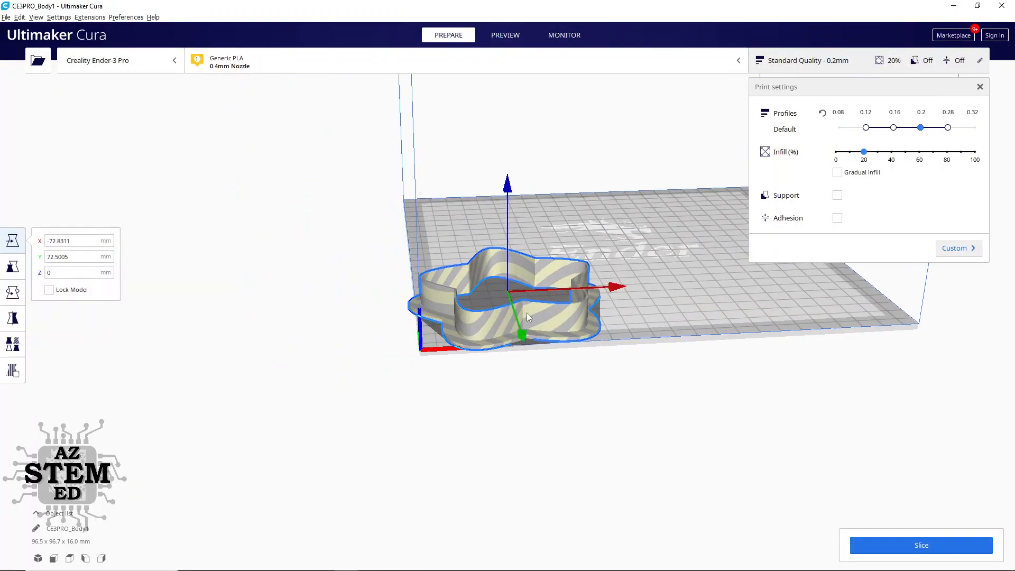
{"action": "left_click_drag", "start_coordinate": [639, 280], "coordinate": [724, 277]}
{"action": "left_click_drag", "start_coordinate": [632, 336], "coordinate": [607, 318]}
{"action": "right_click_drag", "start_coordinate": [410, 339], "coordinate": [404, 376]}
{"action": "scroll", "coordinate": [209, 371], "scroll_direction": "down", "scroll_amount": 5}
{"action": "scroll", "coordinate": [433, 330], "scroll_direction": "up", "scroll_amount": 10}
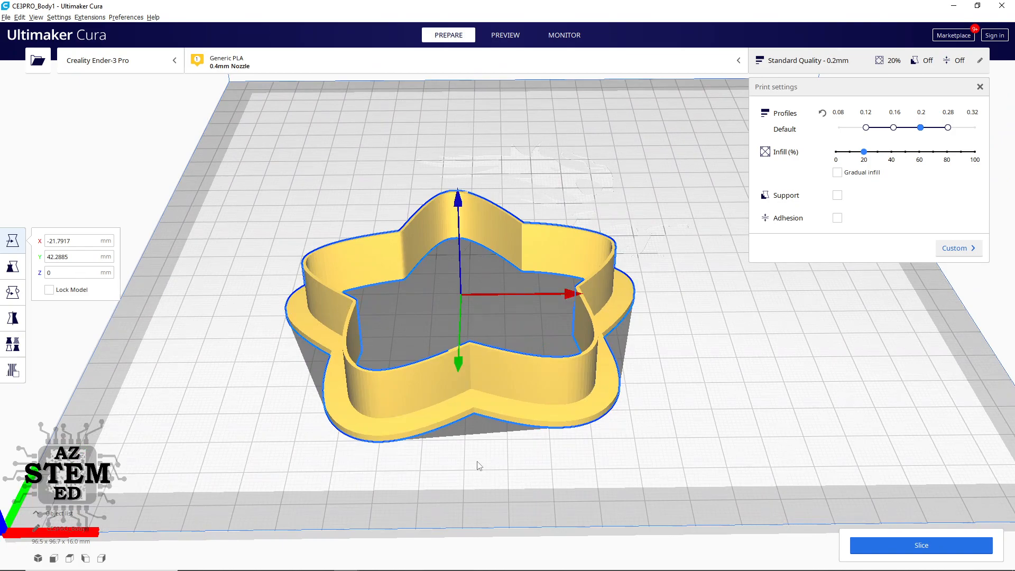
- Check the cutter's underside, slice it at 0.2 mm with 20% infill, and preview the layers up to layer 40
{"action": "right_click_drag", "start_coordinate": [479, 465], "coordinate": [489, 327]}
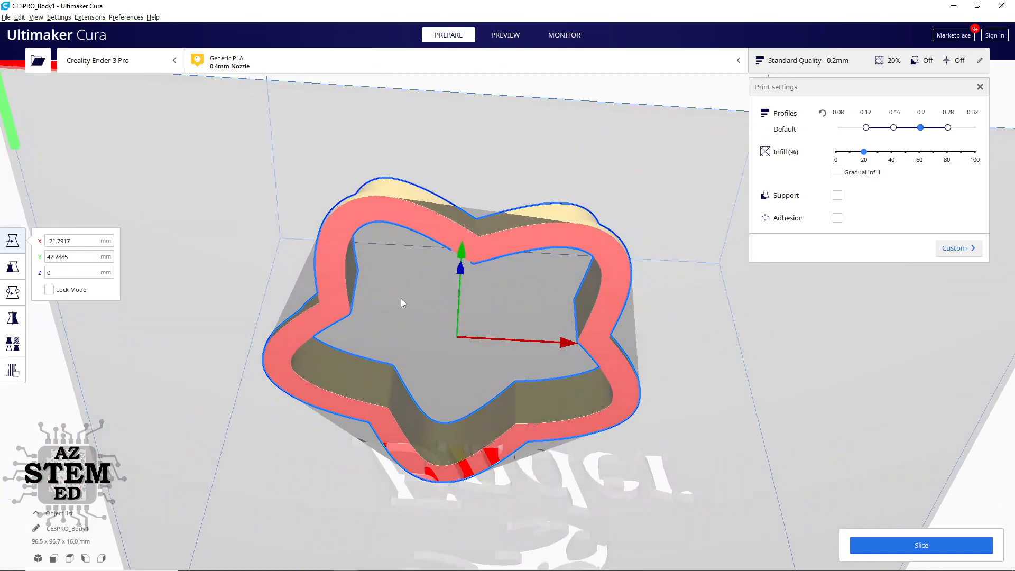
{"action": "right_click_drag", "start_coordinate": [499, 210], "coordinate": [514, 338]}
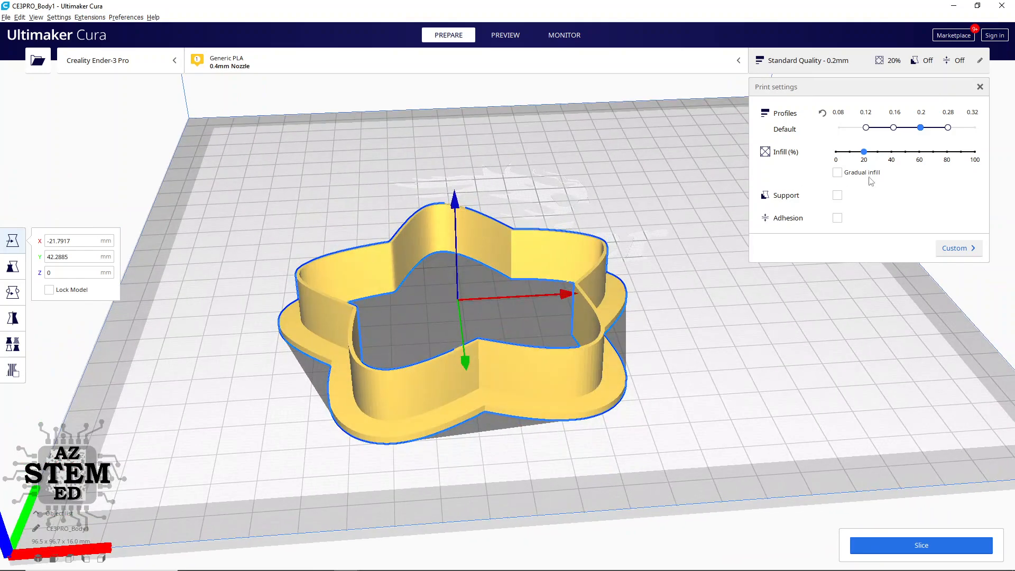
{"action": "left_click", "coordinate": [909, 545]}
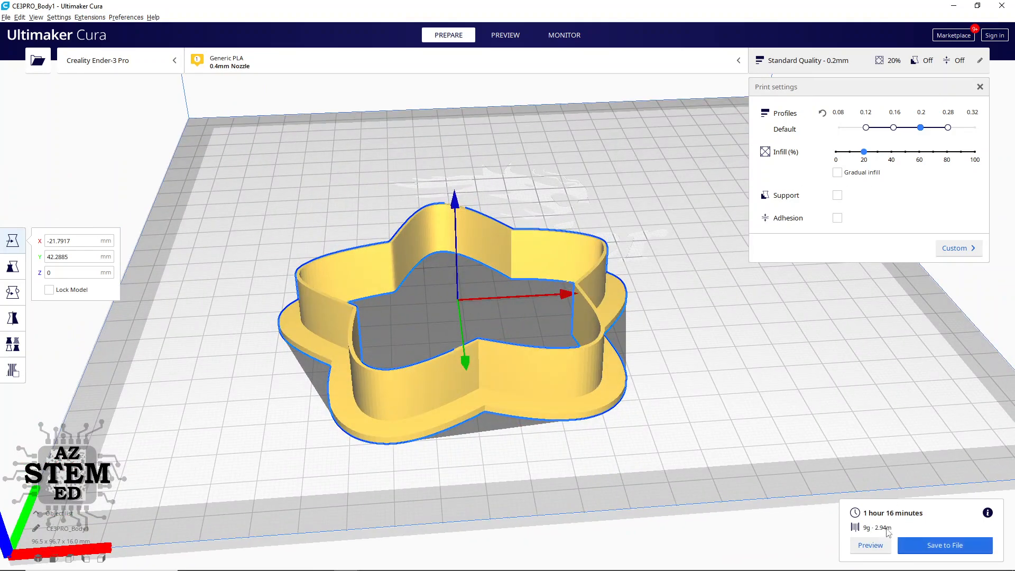
{"action": "left_click", "coordinate": [870, 545]}
{"action": "left_click_drag", "start_coordinate": [1005, 185], "coordinate": [1004, 280]}
- Examine the sliced wall lines and the flange's layer pattern up close and from an overall view
{"action": "scroll", "coordinate": [580, 331], "scroll_direction": "up", "scroll_amount": 10}
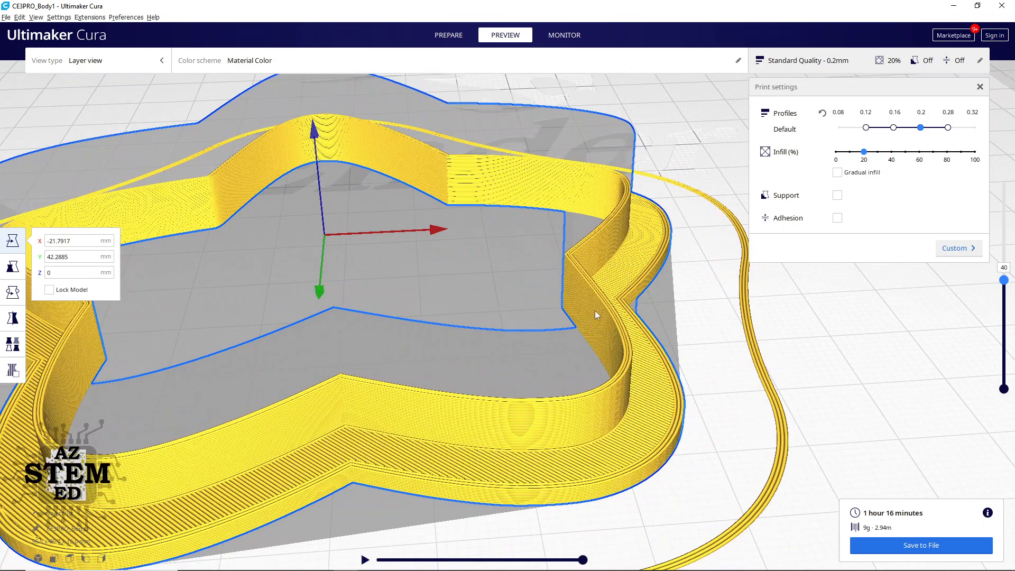
{"action": "scroll", "coordinate": [634, 331], "scroll_direction": "up", "scroll_amount": 3}
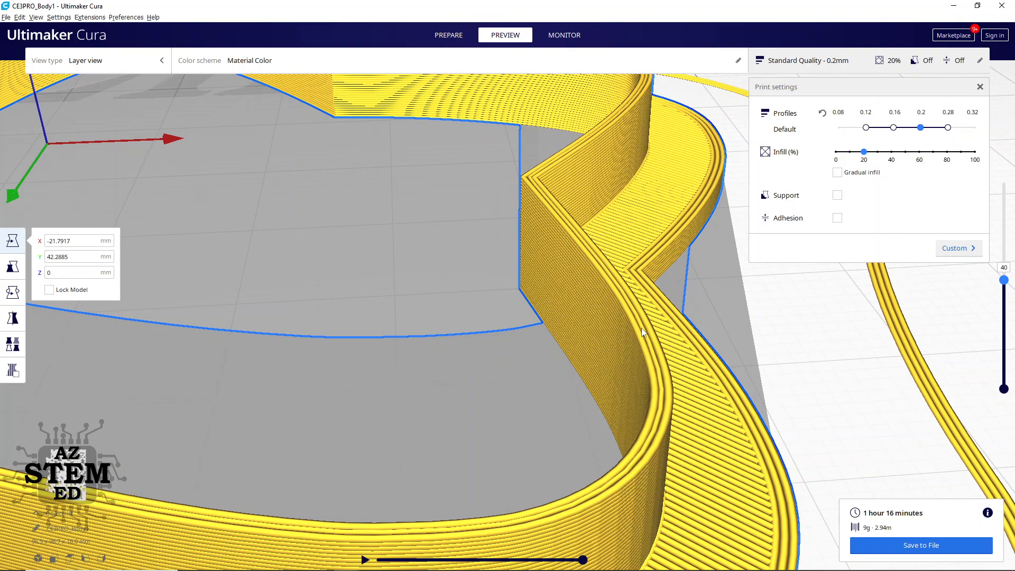
{"action": "scroll", "coordinate": [641, 328], "scroll_direction": "down", "scroll_amount": 5}
{"action": "scroll", "coordinate": [641, 328], "scroll_direction": "up", "scroll_amount": 8}
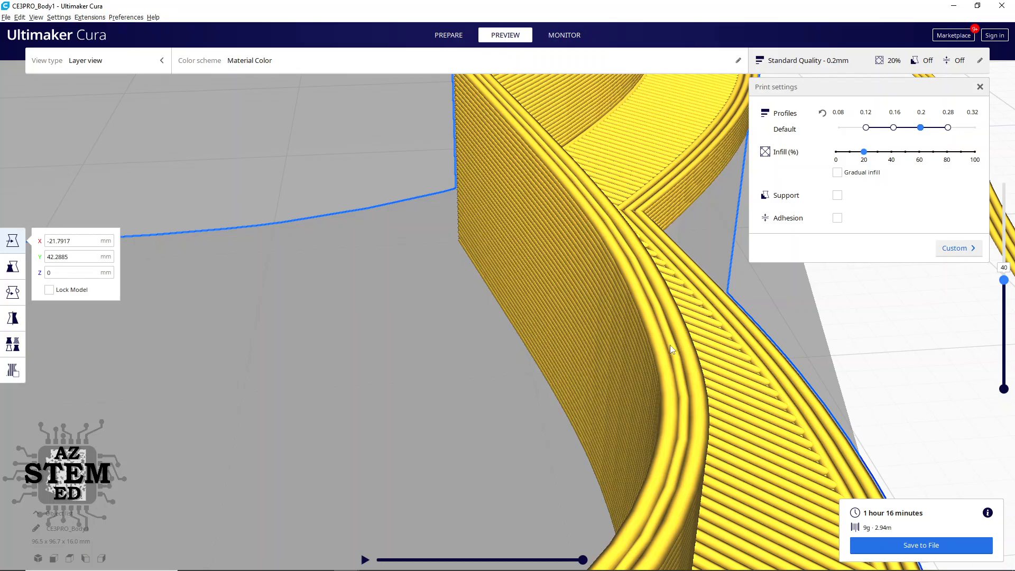
{"action": "scroll", "coordinate": [671, 350], "scroll_direction": "down", "scroll_amount": 10}
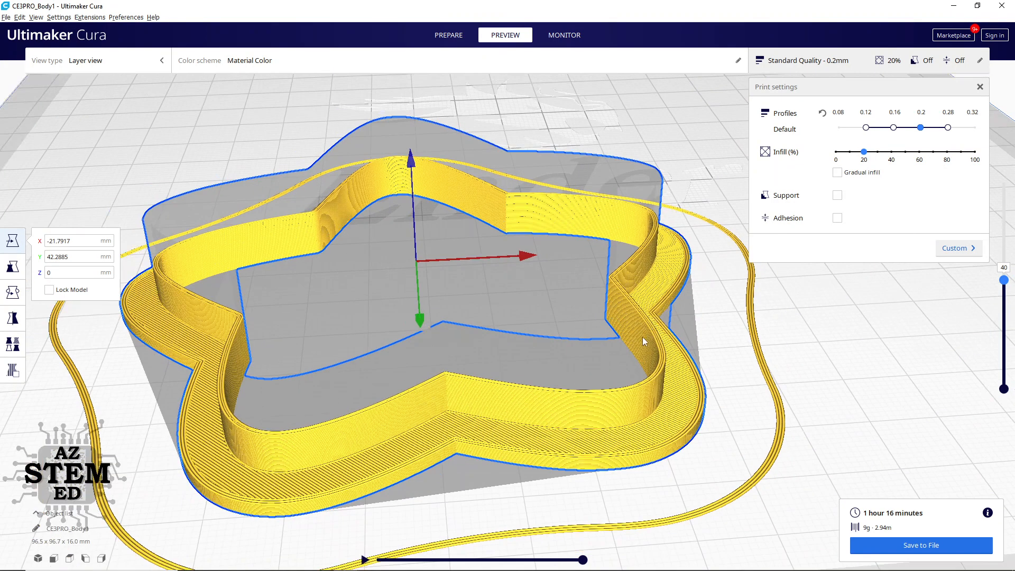
{"action": "scroll", "coordinate": [656, 342], "scroll_direction": "up", "scroll_amount": 5}
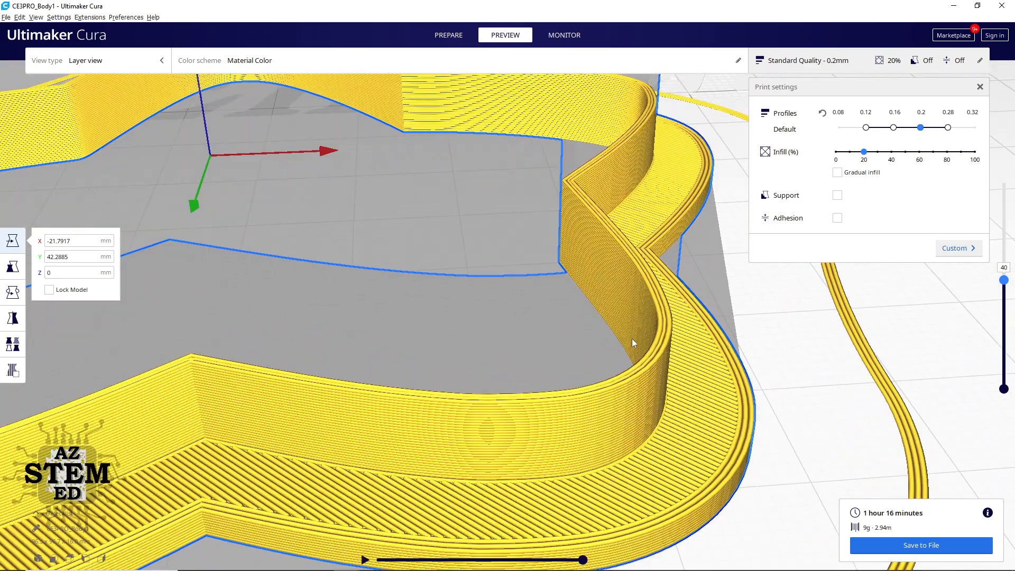
{"action": "scroll", "coordinate": [632, 338], "scroll_direction": "down", "scroll_amount": 4}
{"action": "scroll", "coordinate": [632, 338], "scroll_direction": "down", "scroll_amount": 8}
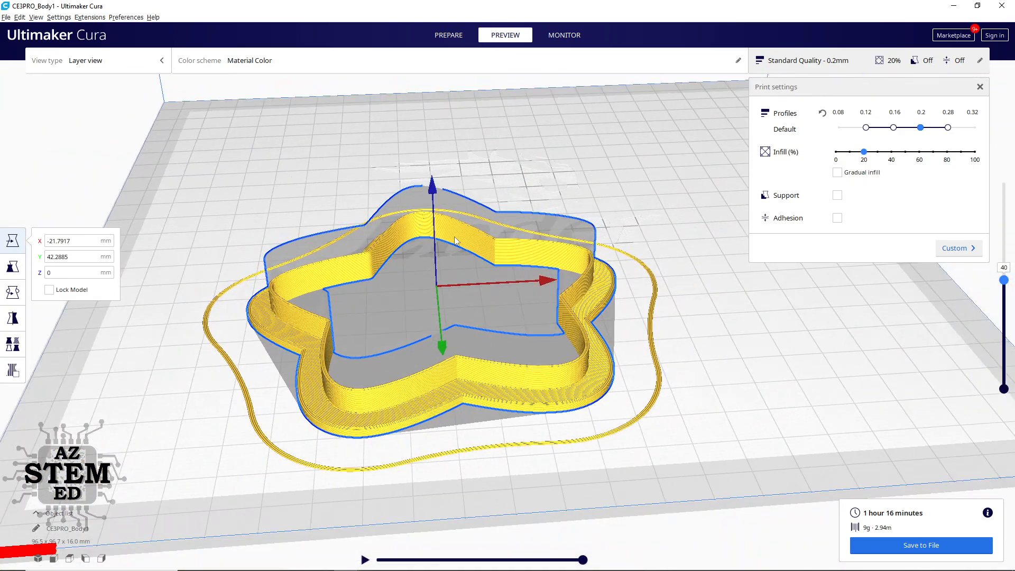
{"action": "right_click_drag", "start_coordinate": [455, 242], "coordinate": [455, 245]}
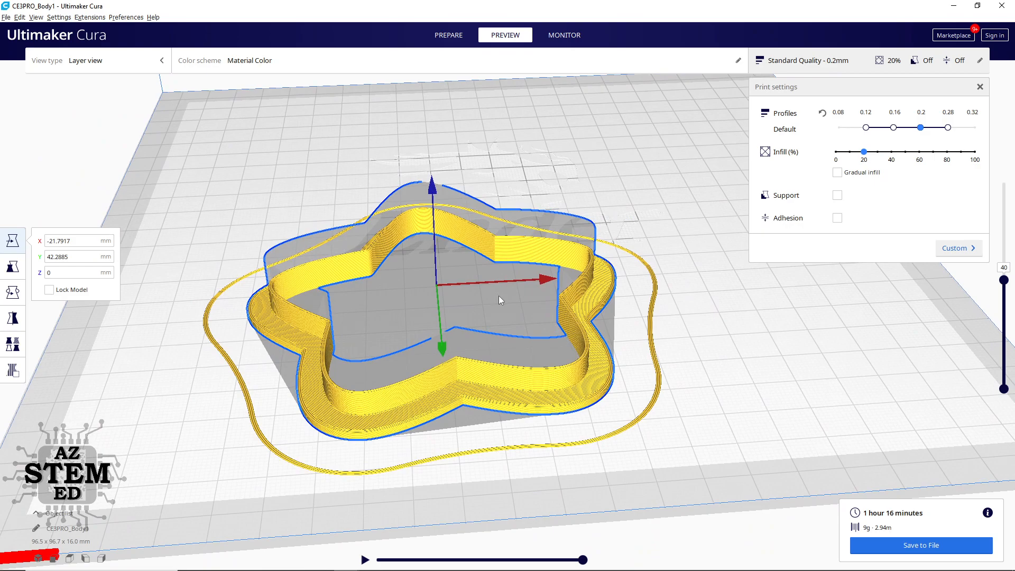
{"action": "right_click_drag", "start_coordinate": [765, 352], "coordinate": [769, 367]}
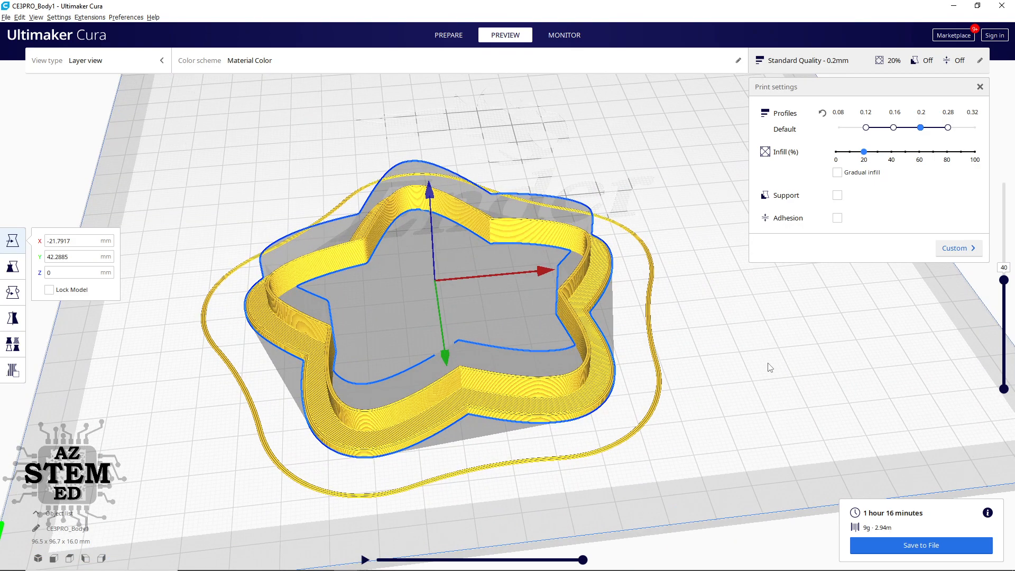